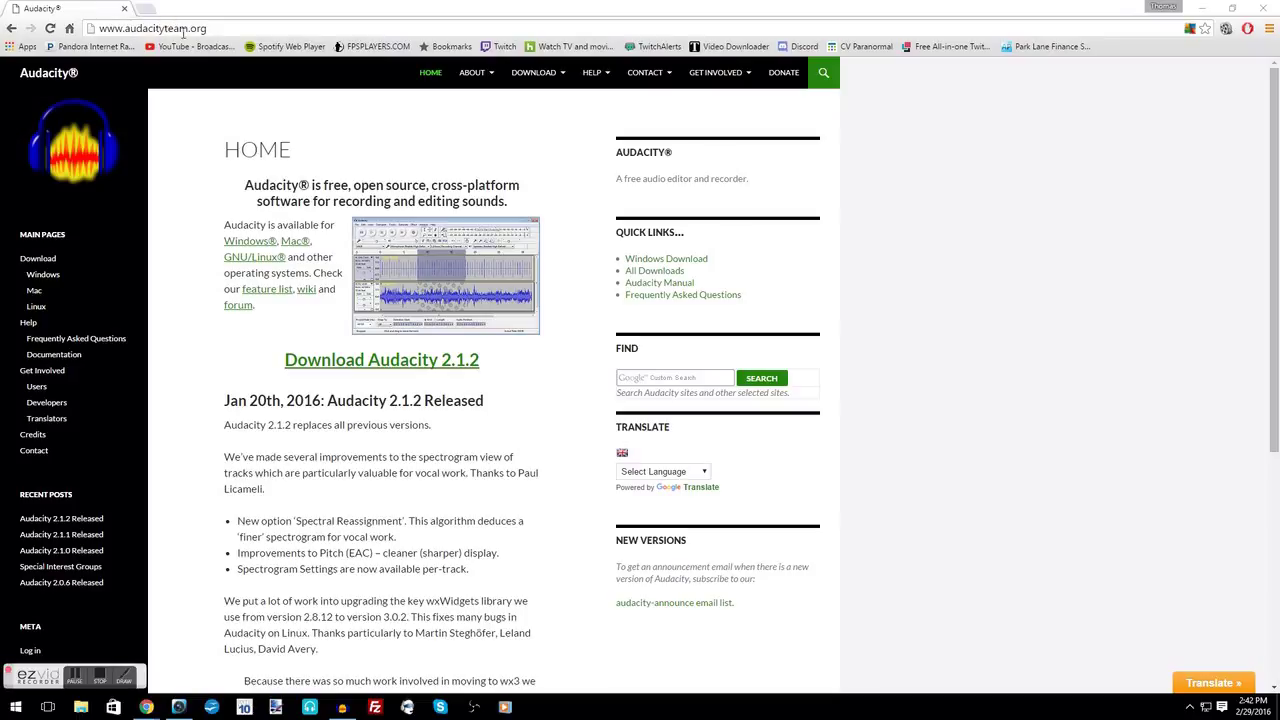
# - Open Audacity's Windows download page, highlight the LAME MP3 encoder line, then minimize Chrome
pyautogui.click(240, 29)
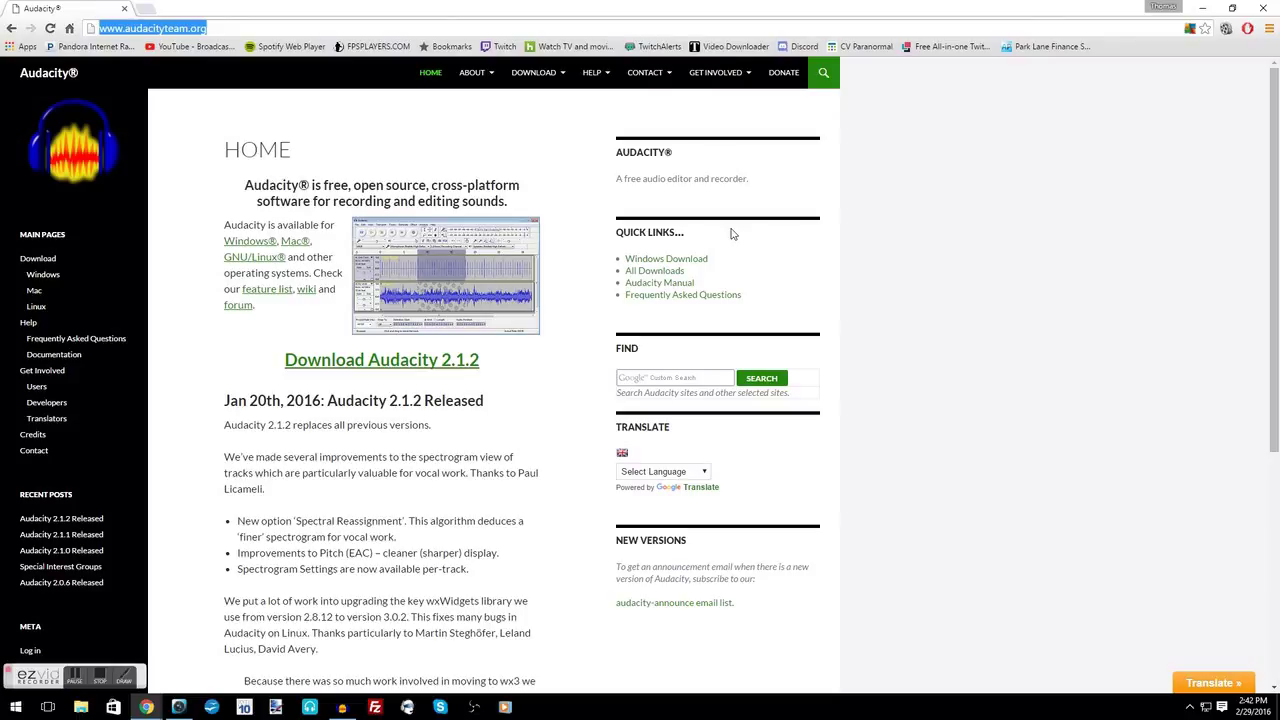
pyautogui.scroll(-2, 349, 490)
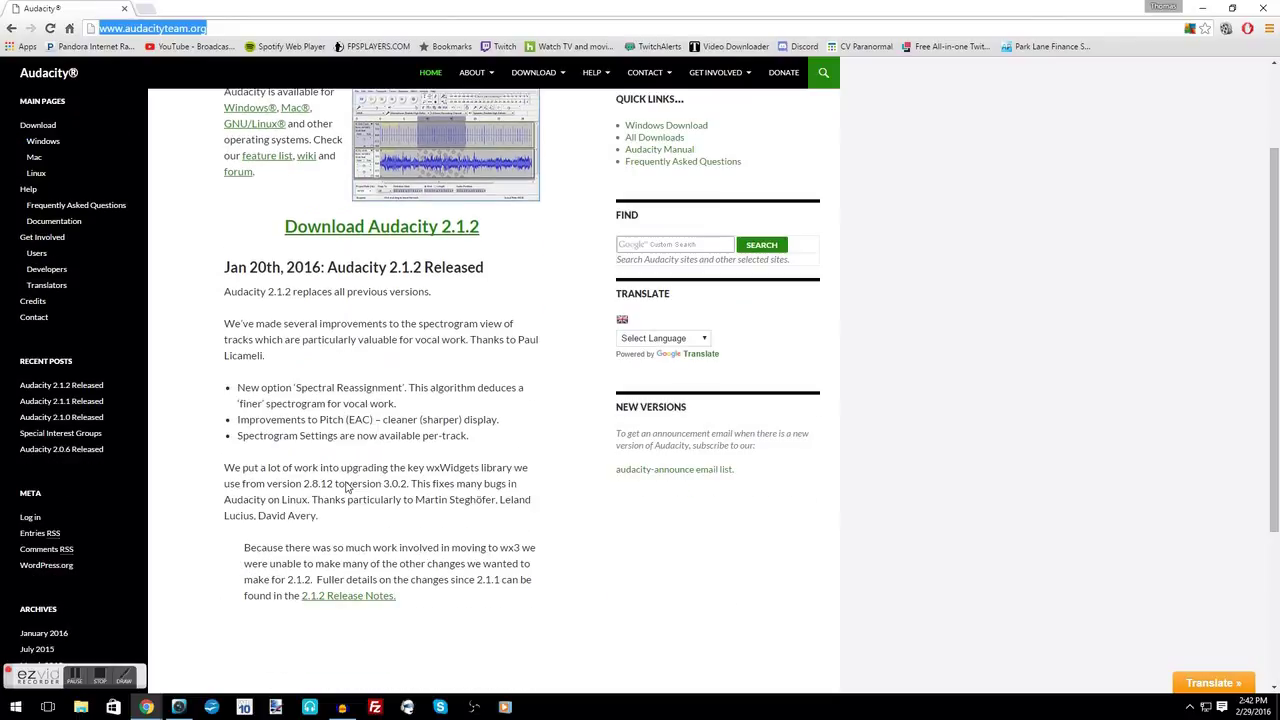
pyautogui.scroll(2, 349, 490)
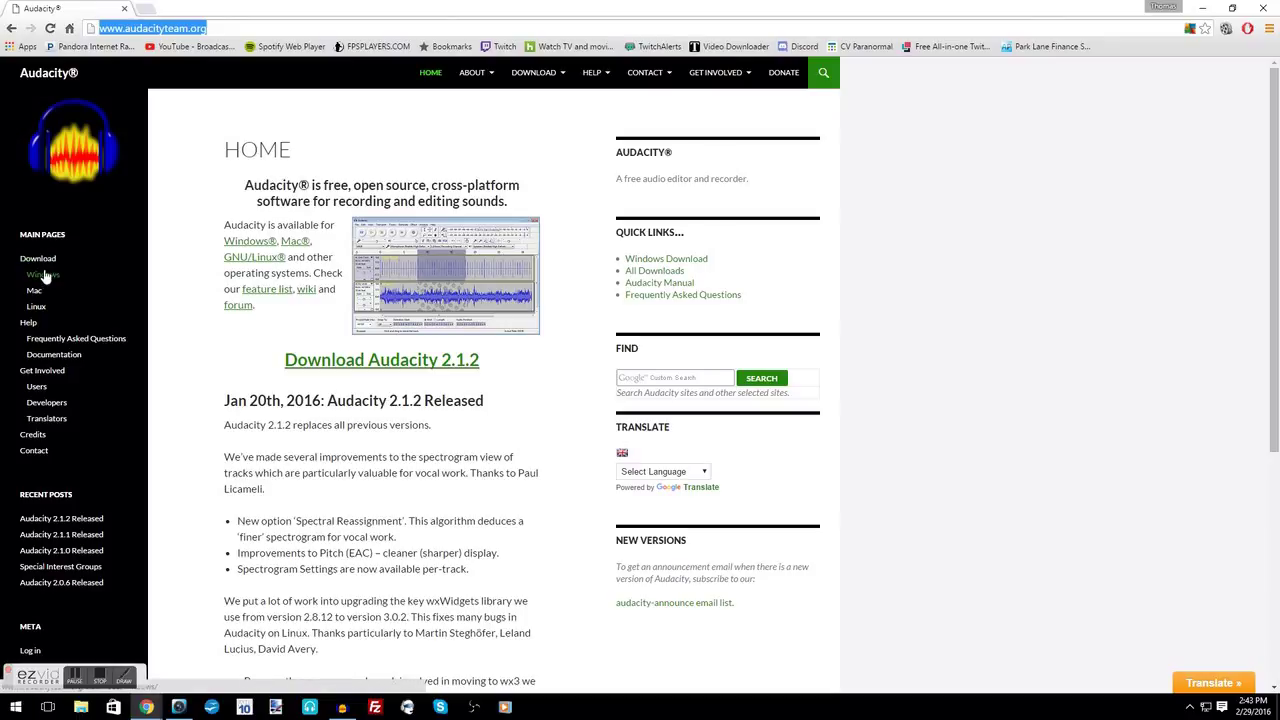
pyautogui.click(43, 275)
pyautogui.tripleClick(226, 496)
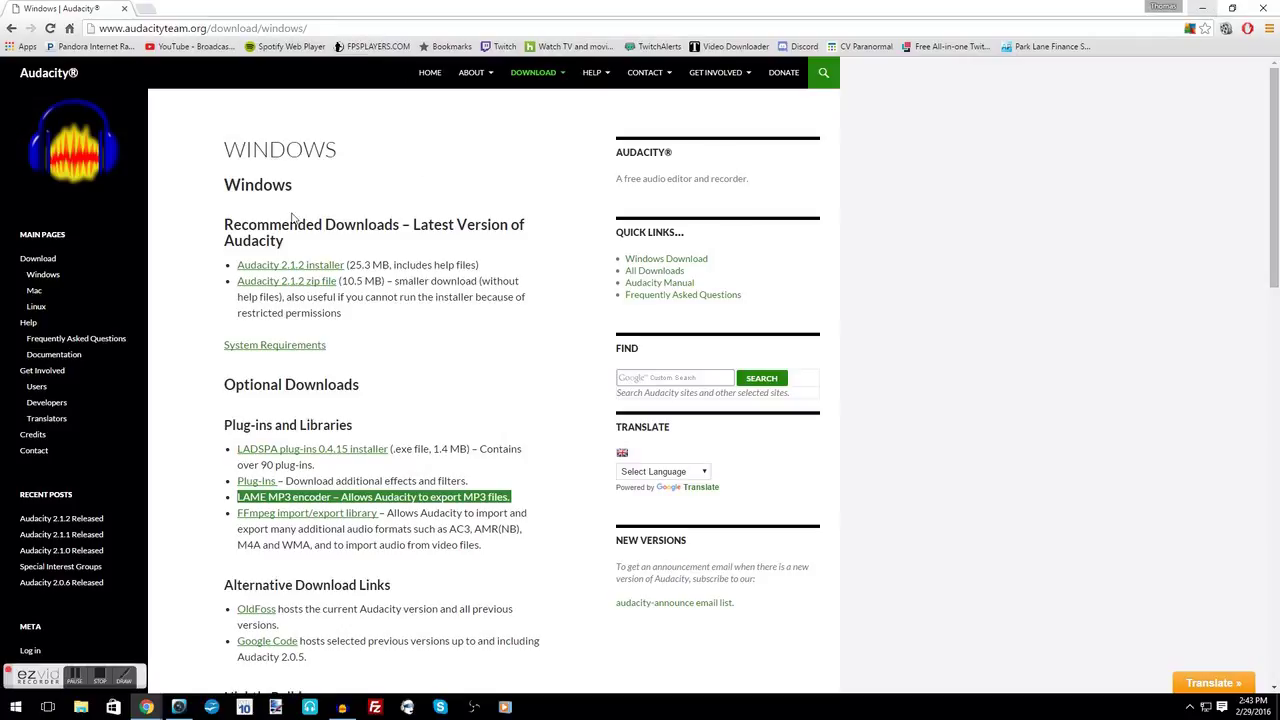
pyautogui.click(1202, 7)
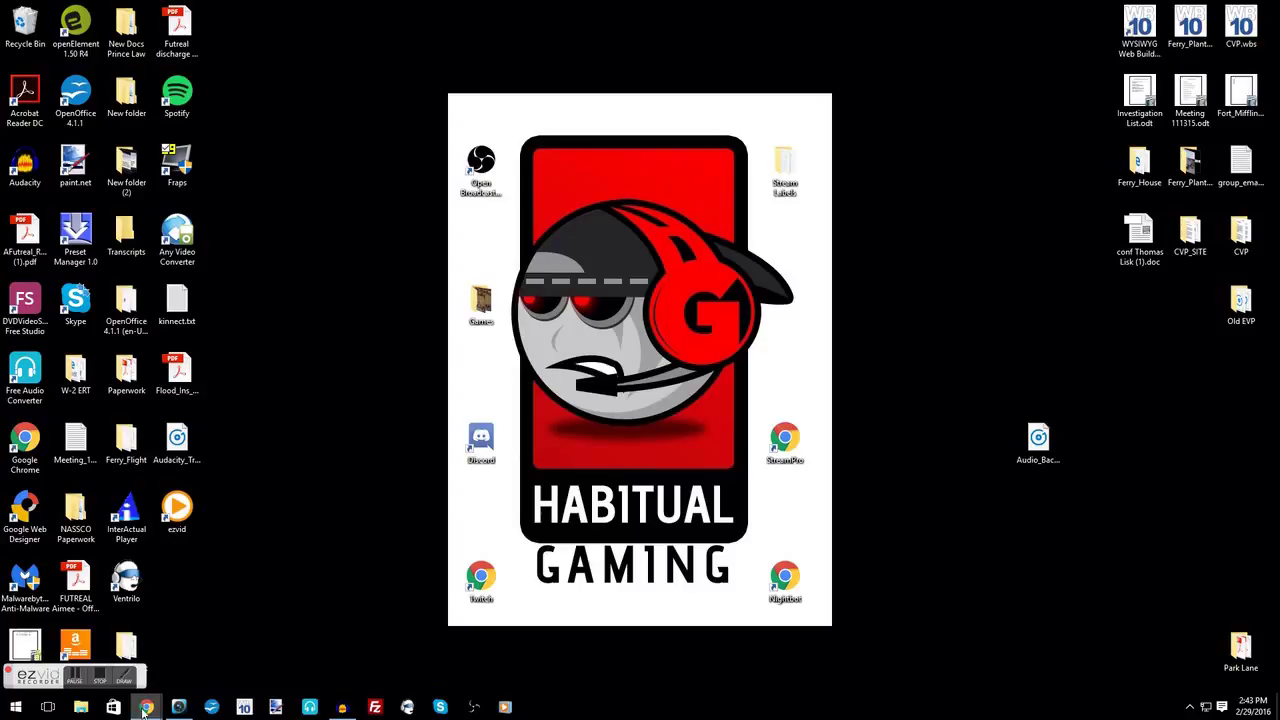
# - Bring up Audacity and open File Explorer on the Desktop folder
pyautogui.click(343, 707)
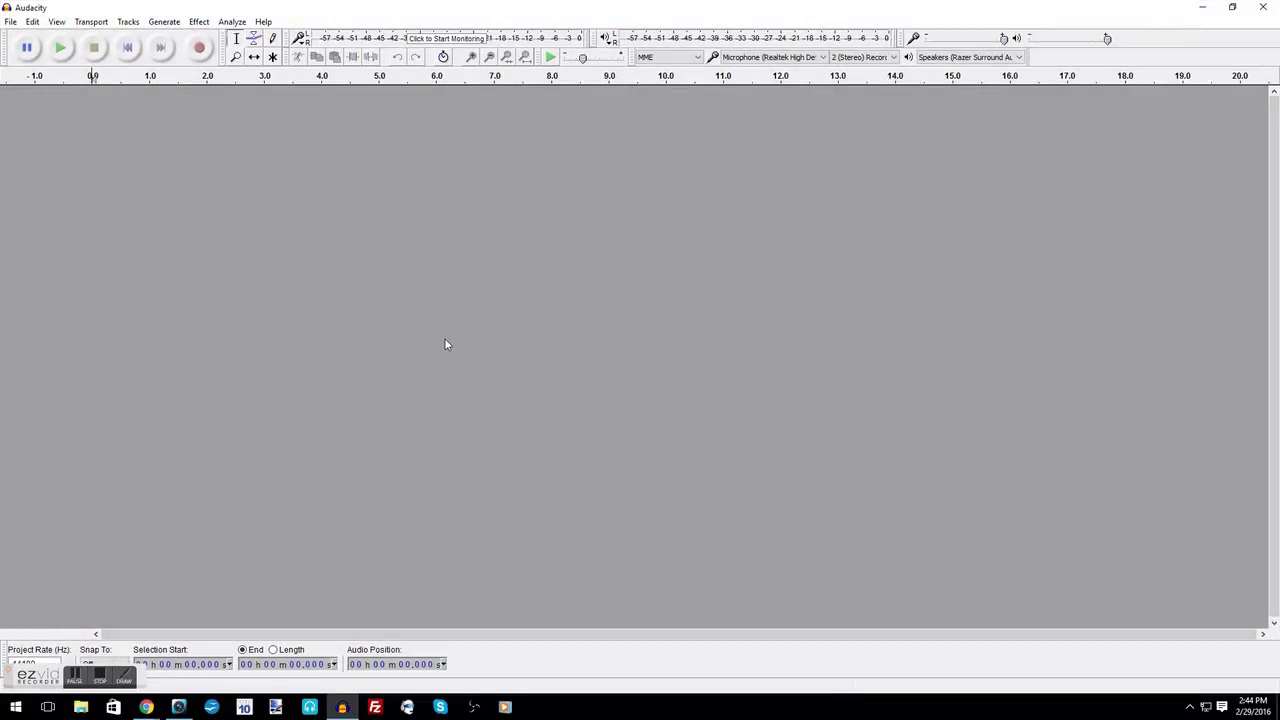
pyautogui.click(81, 705)
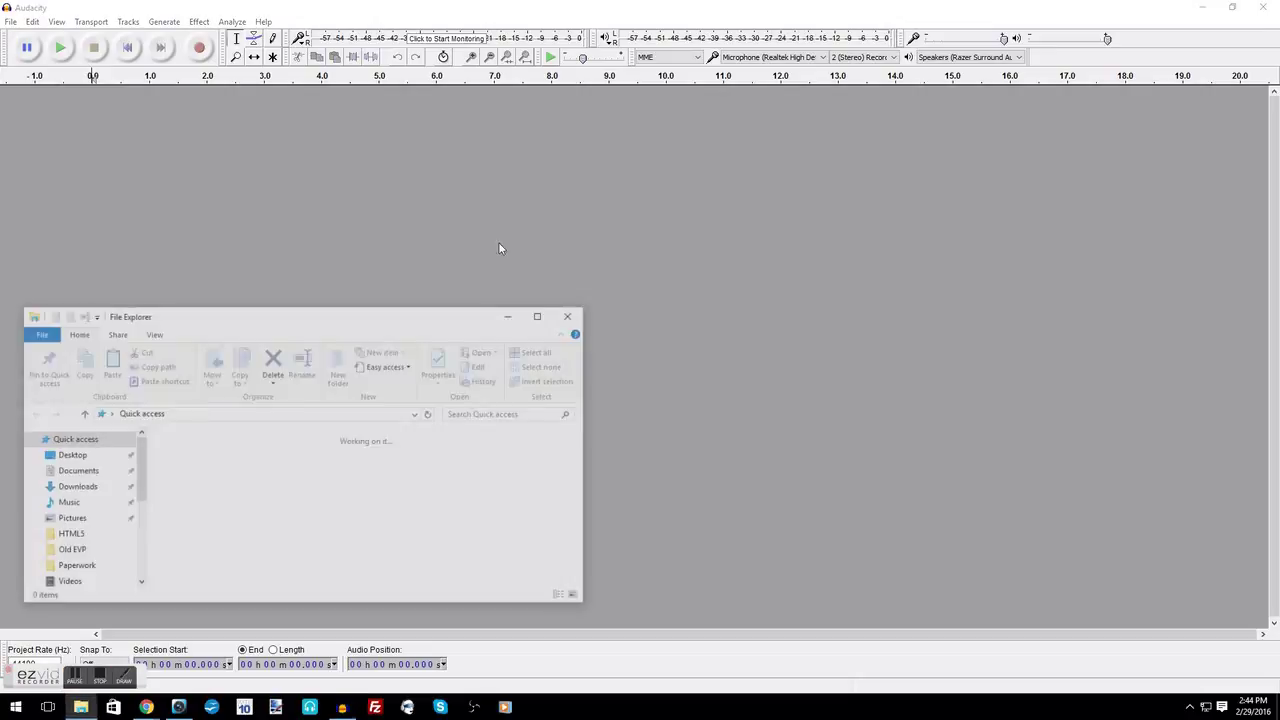
pyautogui.moveTo(283, 317); pyautogui.dragTo(467, 289)
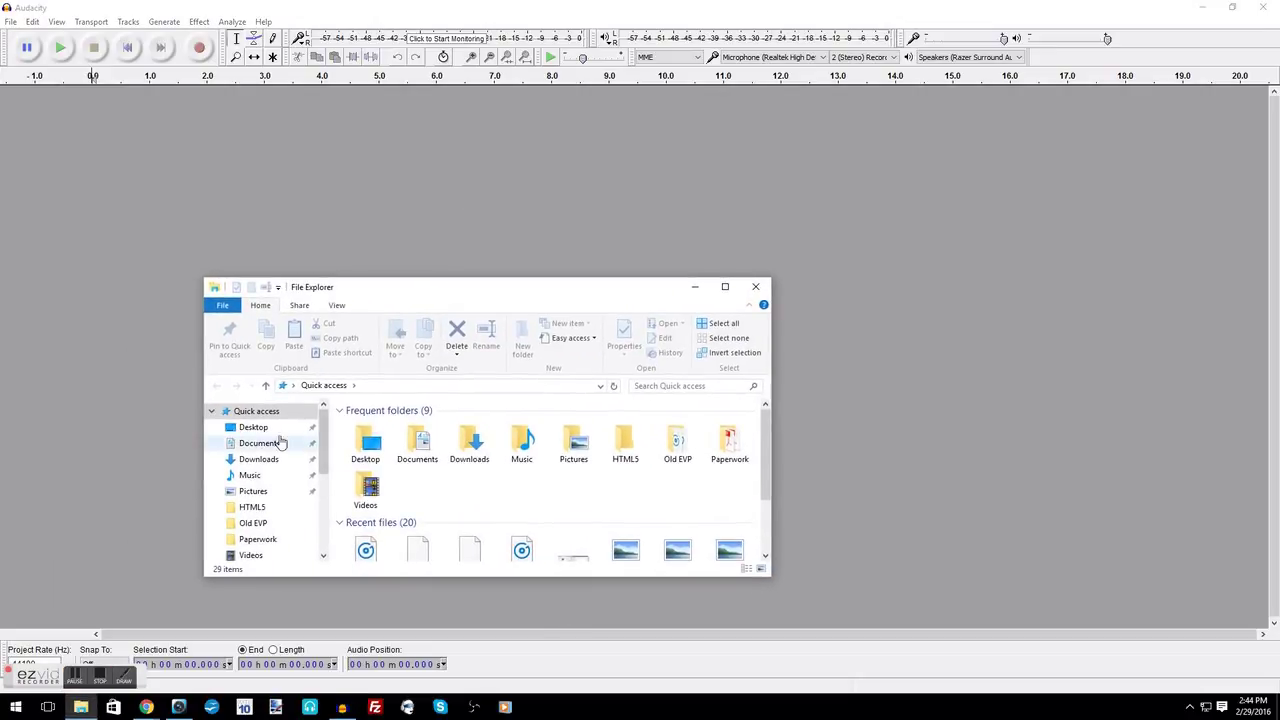
pyautogui.click(256, 430)
pyautogui.scroll(-10, 575, 468)
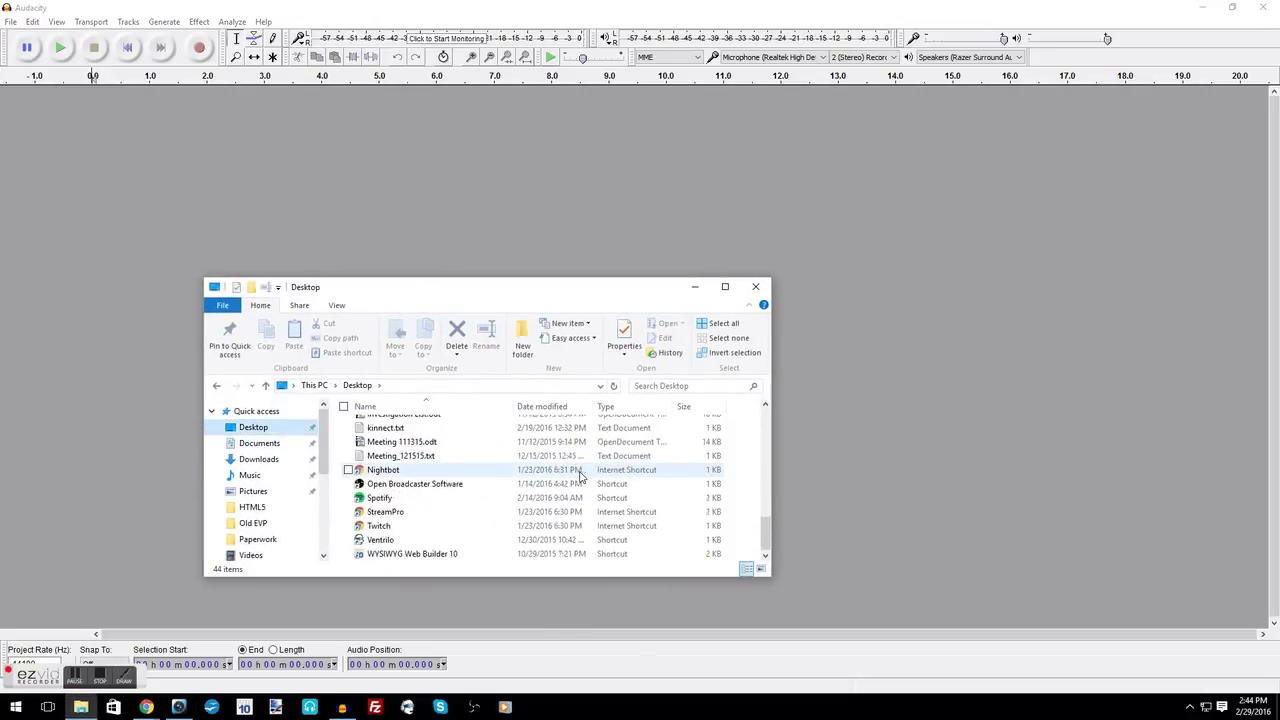
pyautogui.scroll(6, 578, 476)
pyautogui.scroll(-1, 577, 478)
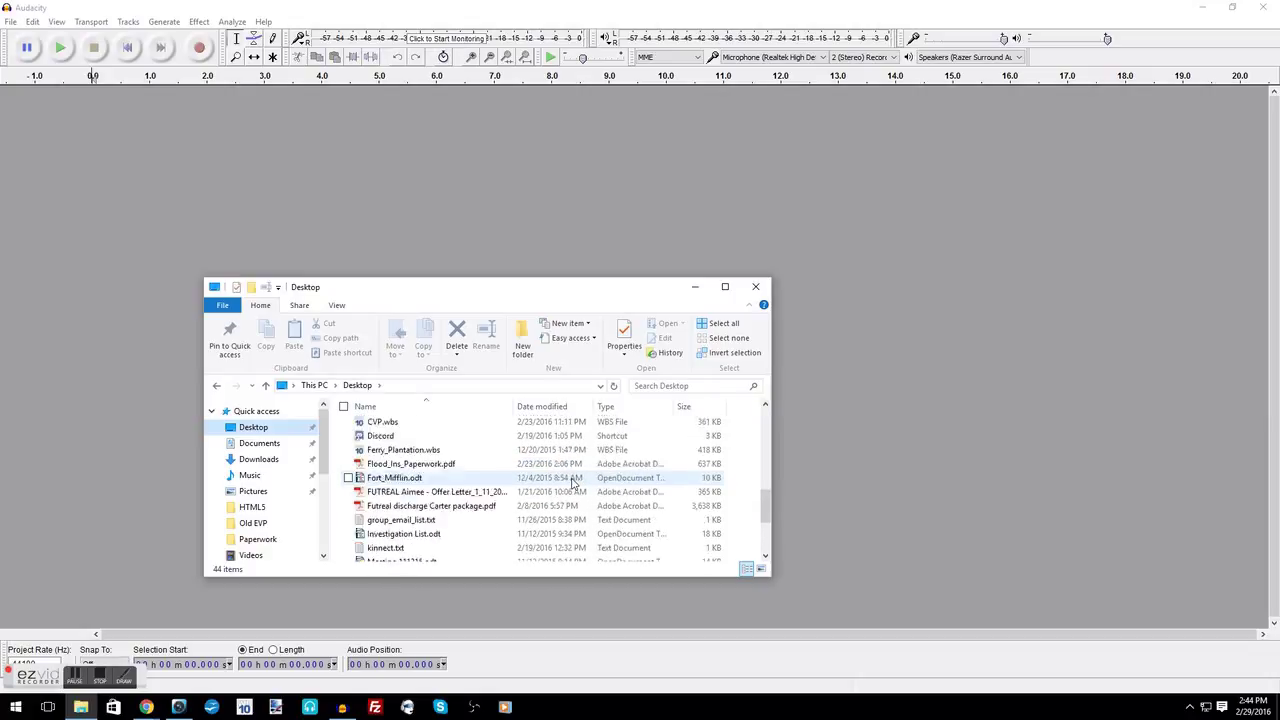
pyautogui.scroll(4, 576, 480)
pyautogui.scroll(2, 575, 482)
# - Open the Old EVP folder and drag Run_Run.wav into Audacity
pyautogui.click(371, 463)
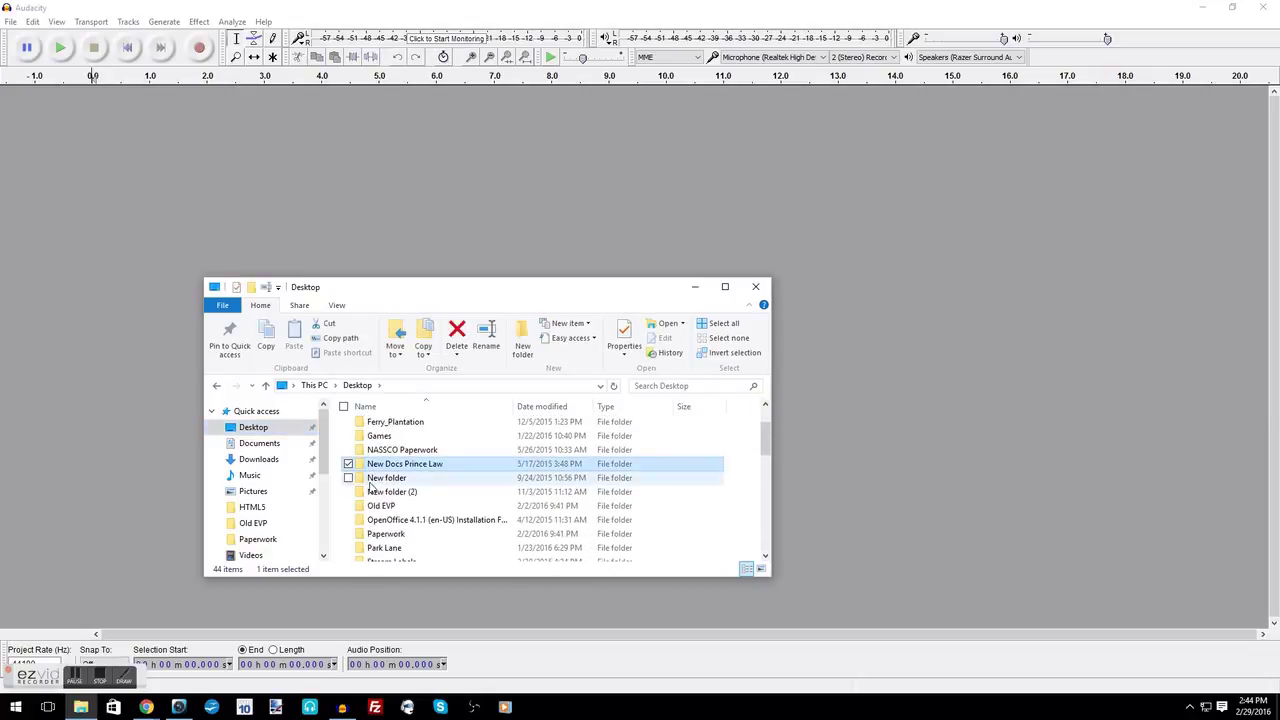
pyautogui.doubleClick(375, 506)
pyautogui.moveTo(506, 294); pyautogui.dragTo(889, 251)
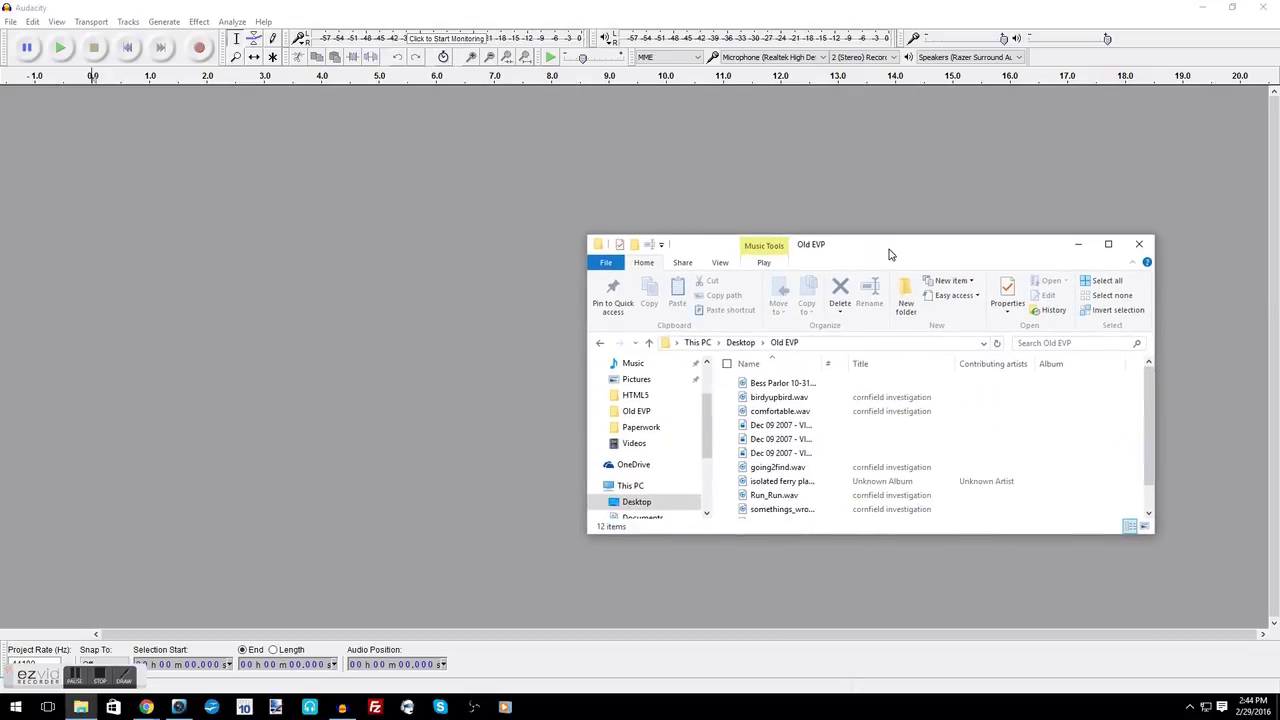
pyautogui.moveTo(808, 497); pyautogui.dragTo(282, 383)
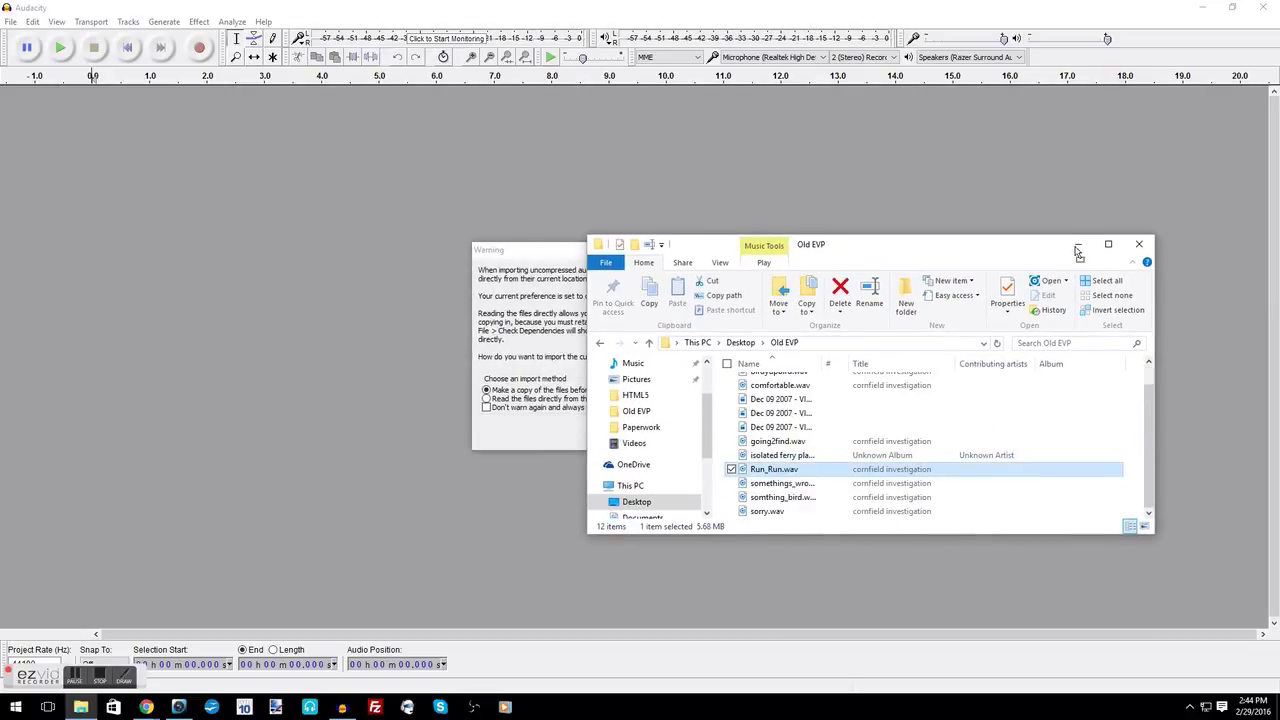
pyautogui.click(543, 253)
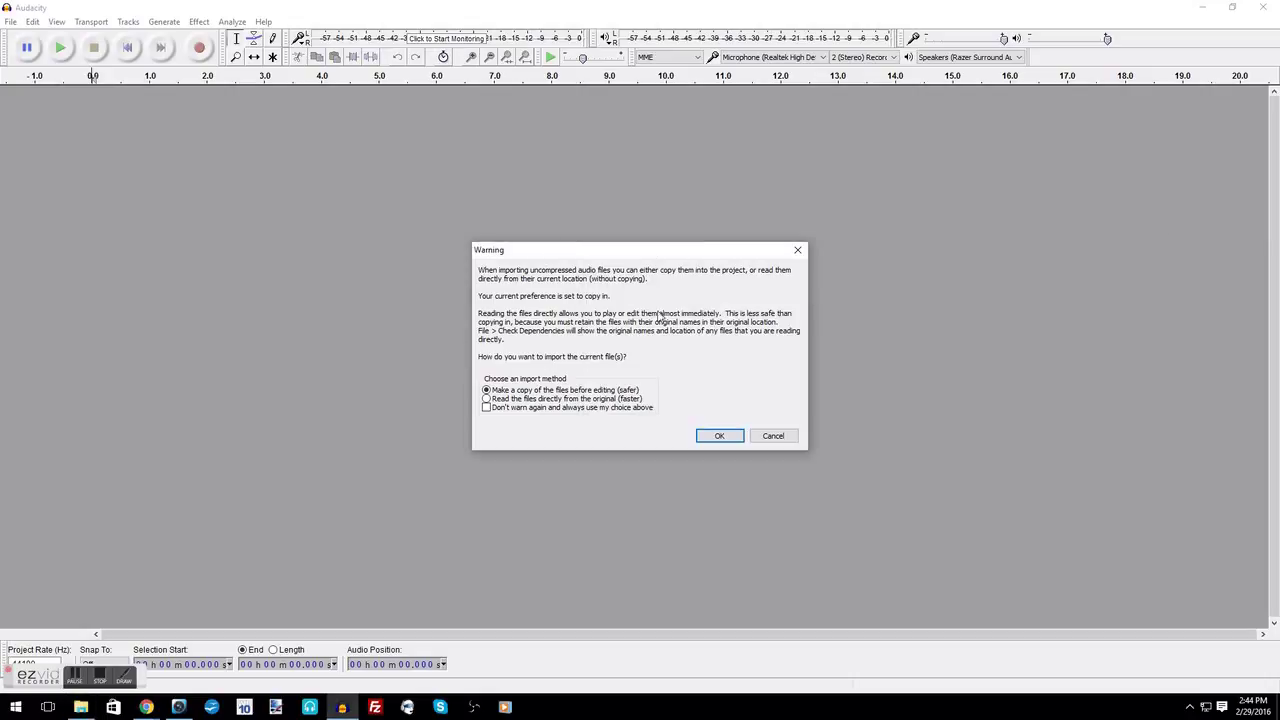
# - Import a copy of Run_Run.wav and try selections around 6–8 s and 16–20 s
pyautogui.click(717, 434)
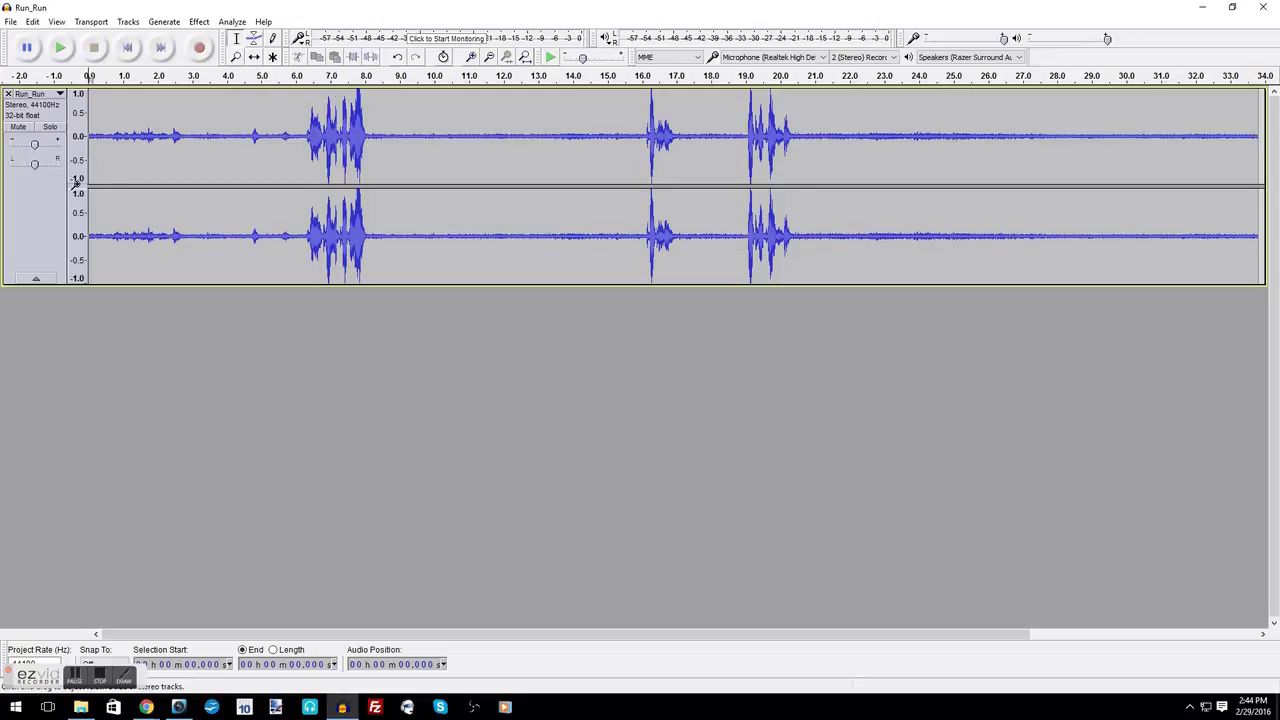
pyautogui.moveTo(305, 140); pyautogui.dragTo(368, 140)
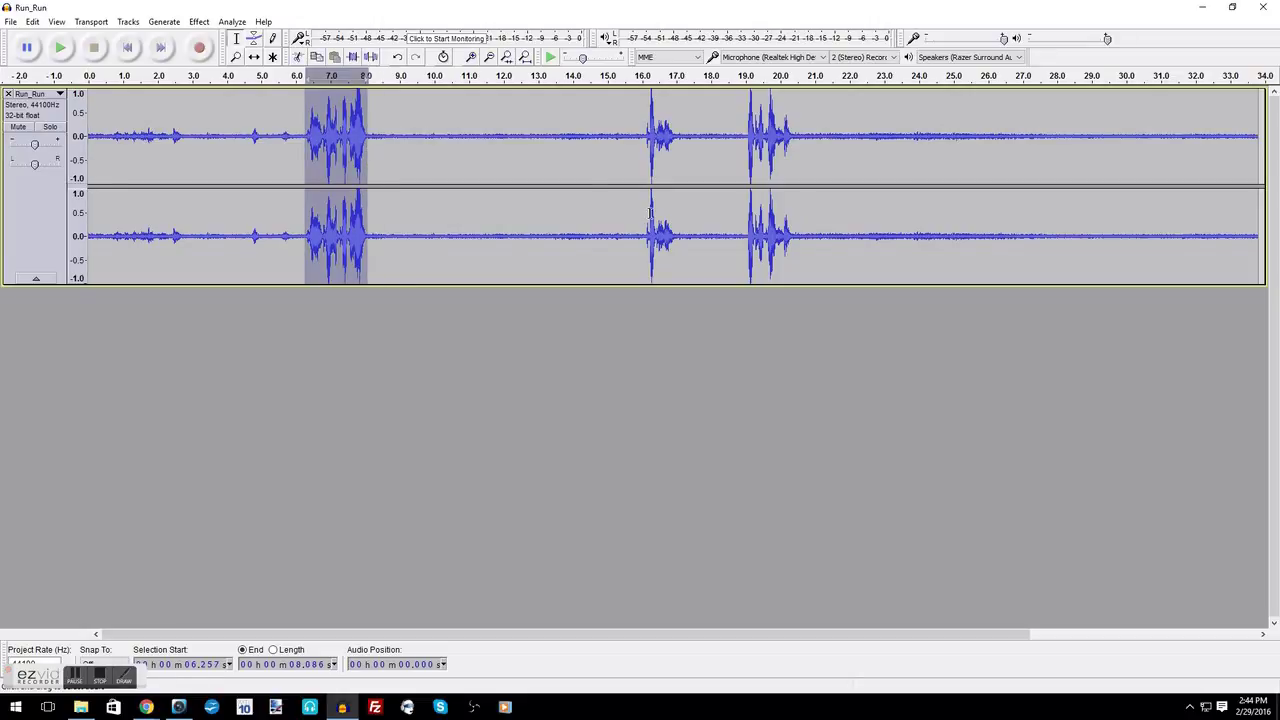
pyautogui.moveTo(650, 213); pyautogui.dragTo(792, 155)
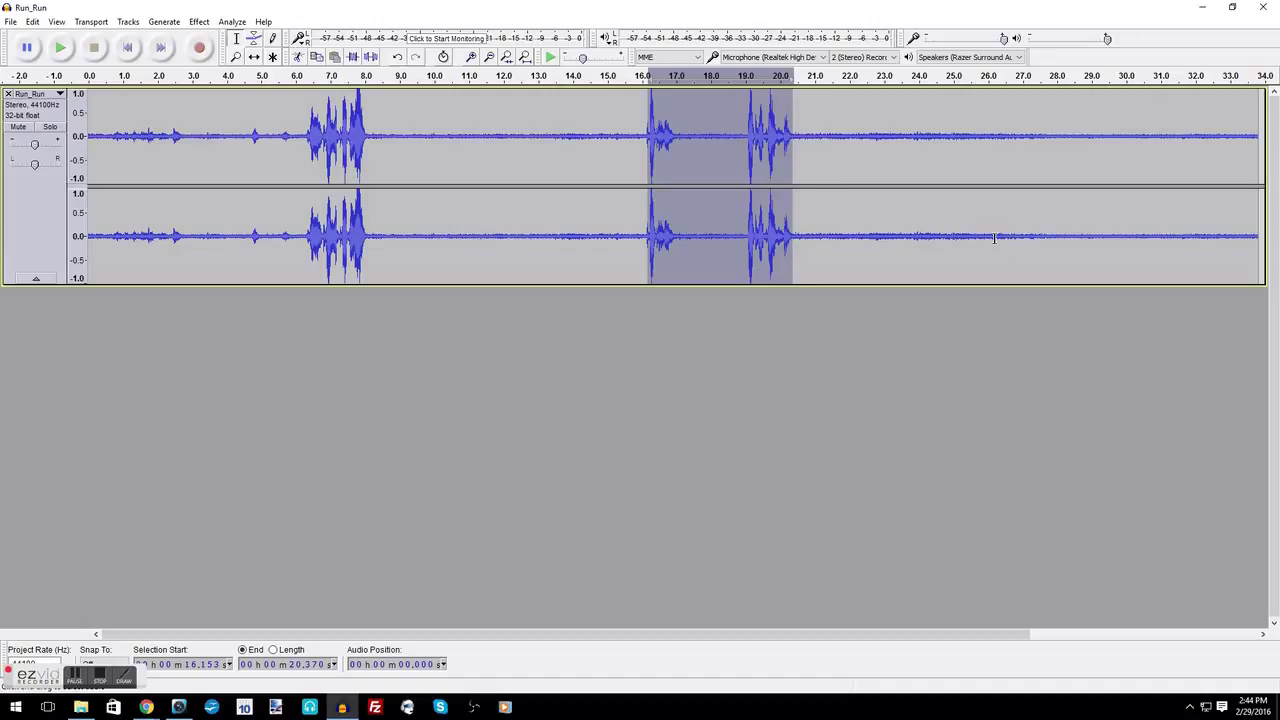
pyautogui.click(467, 175)
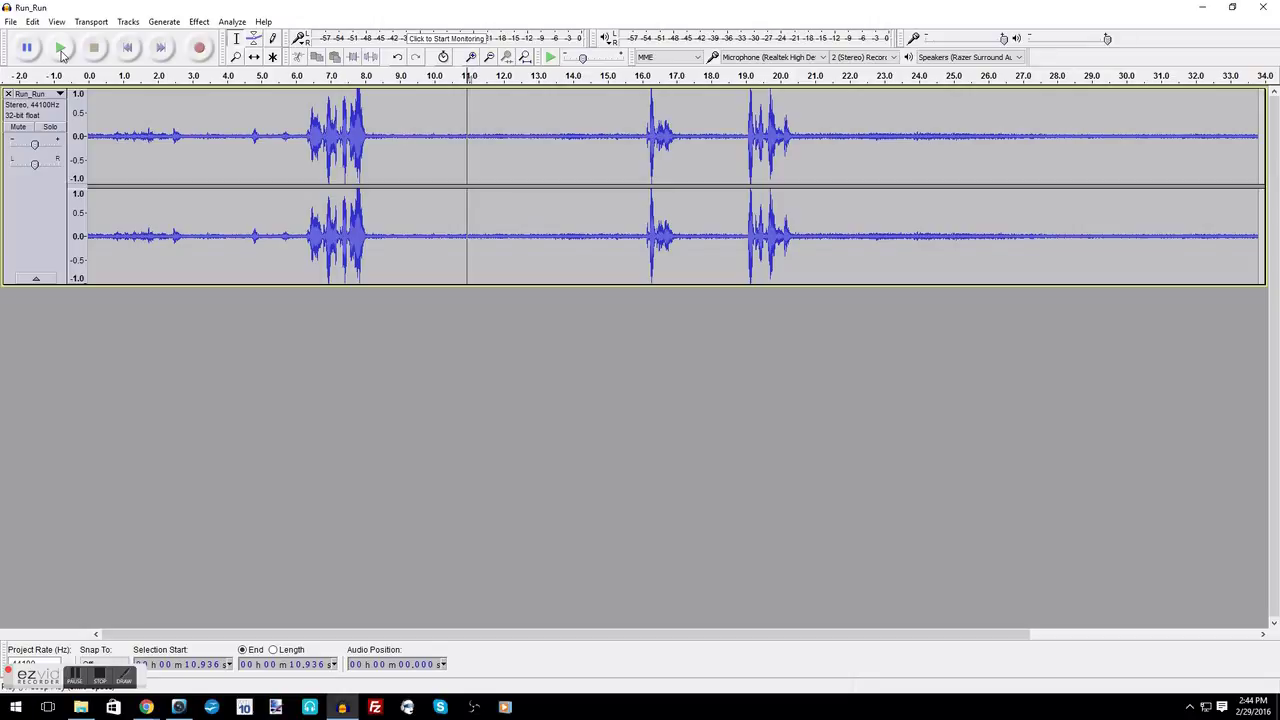
# - Play Run_Run from near the start, stop it, and place the cursor at about 0.58 seconds
pyautogui.click(96, 120)
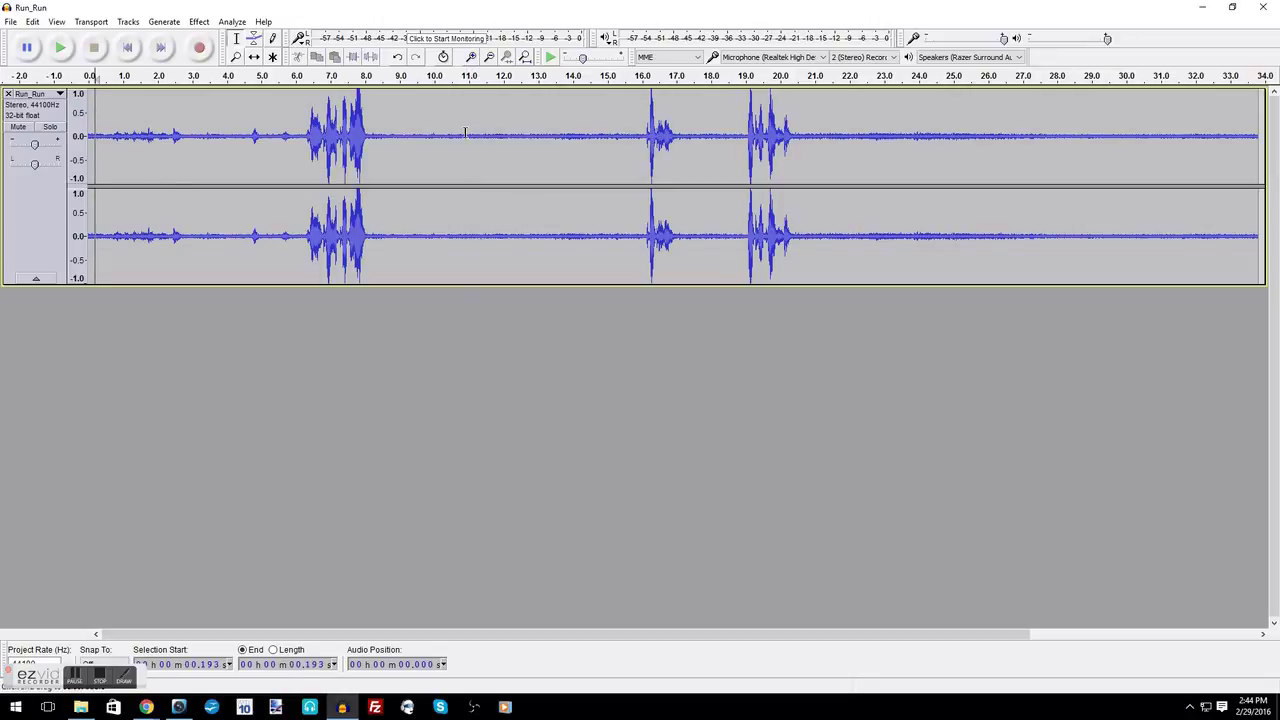
pyautogui.click(64, 50)
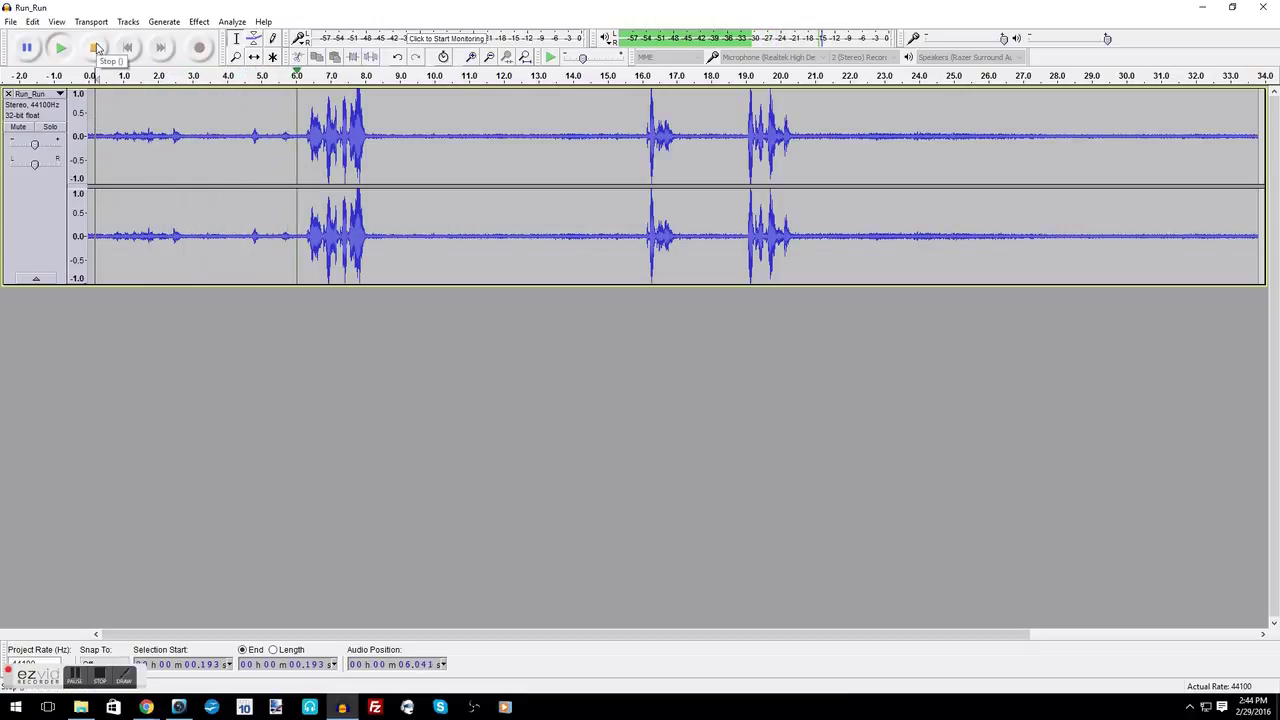
pyautogui.click(95, 48)
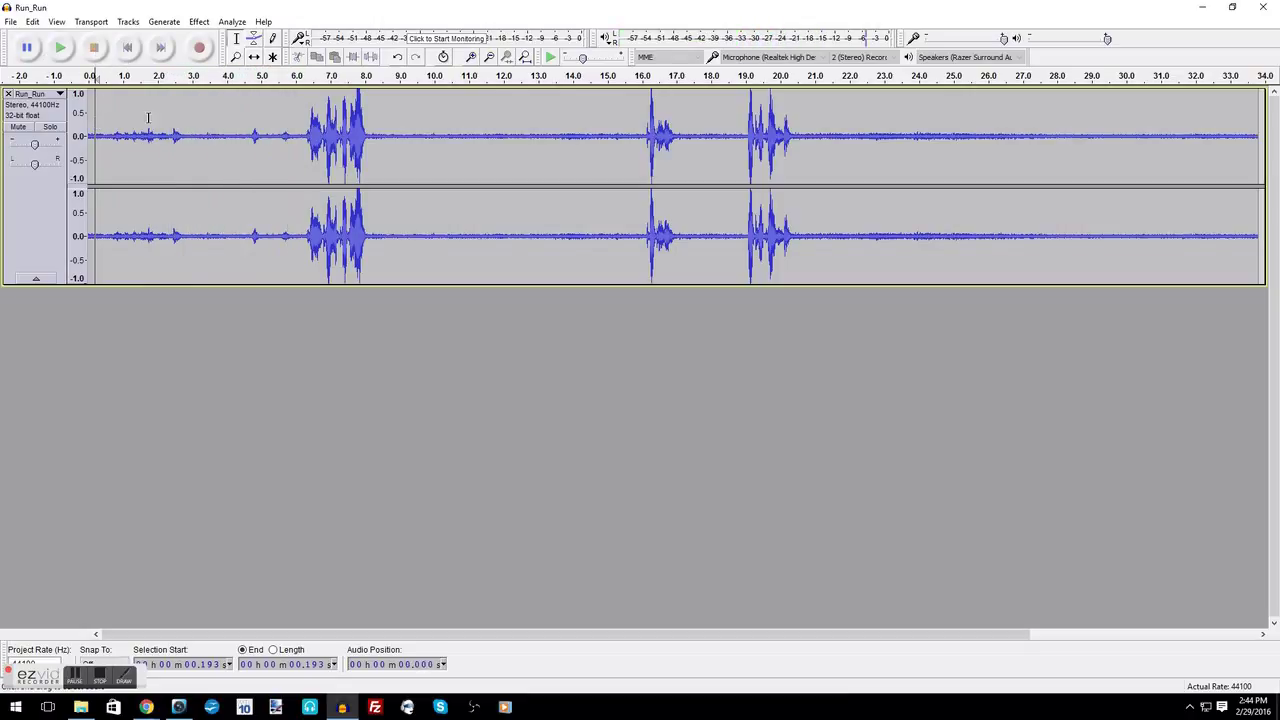
pyautogui.click(90, 137)
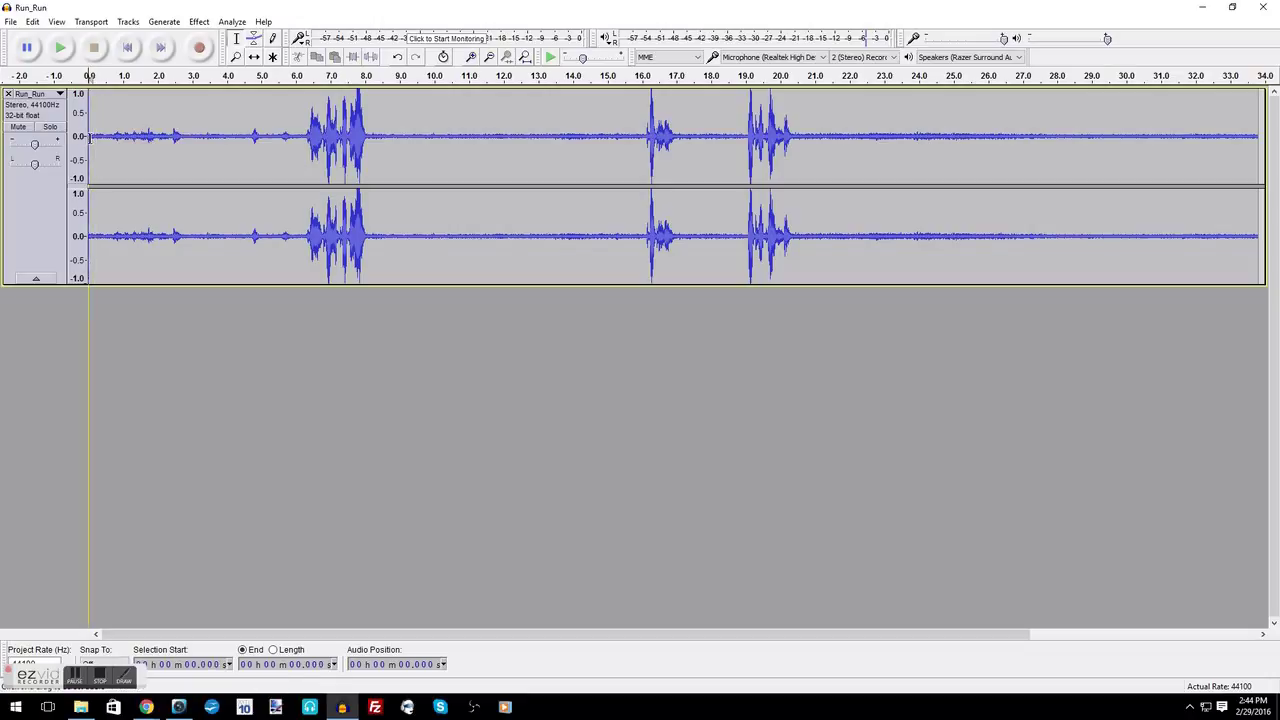
pyautogui.click(109, 137)
# - Select about 0.66 to 6.08 seconds of Run_Run and play the selection back
pyautogui.moveTo(109, 137); pyautogui.dragTo(298, 141)
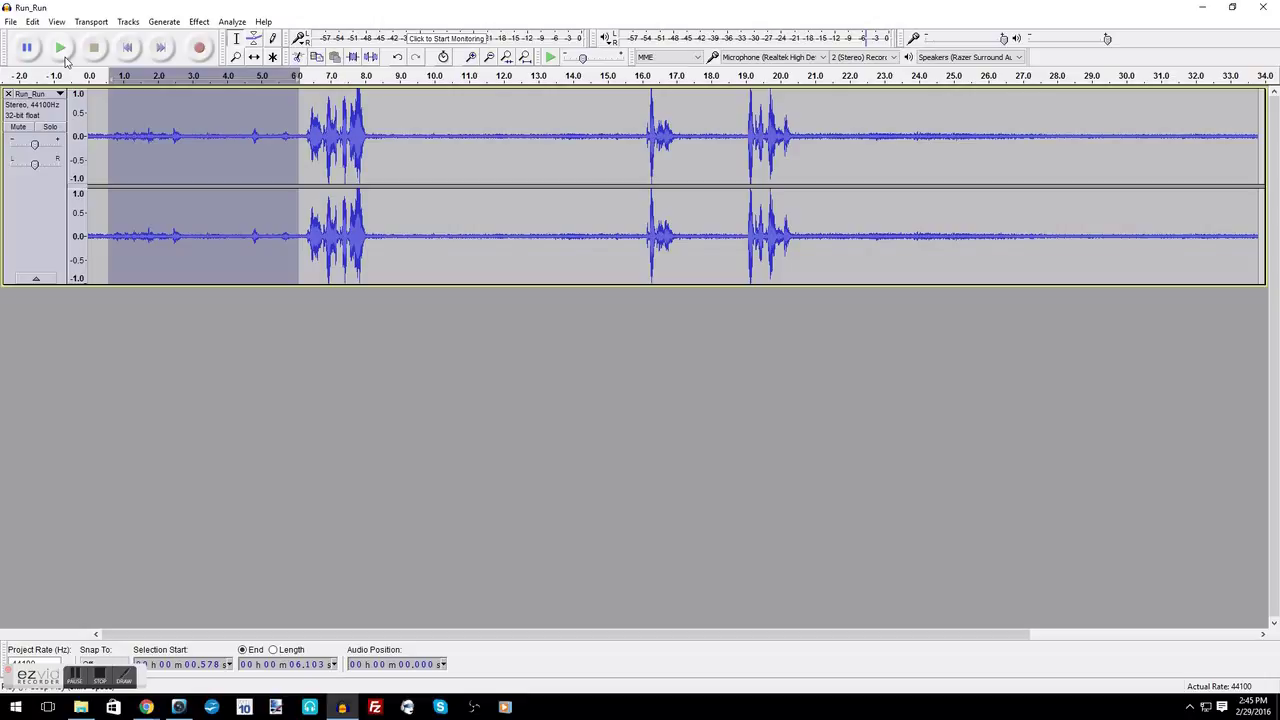
pyautogui.click(278, 440)
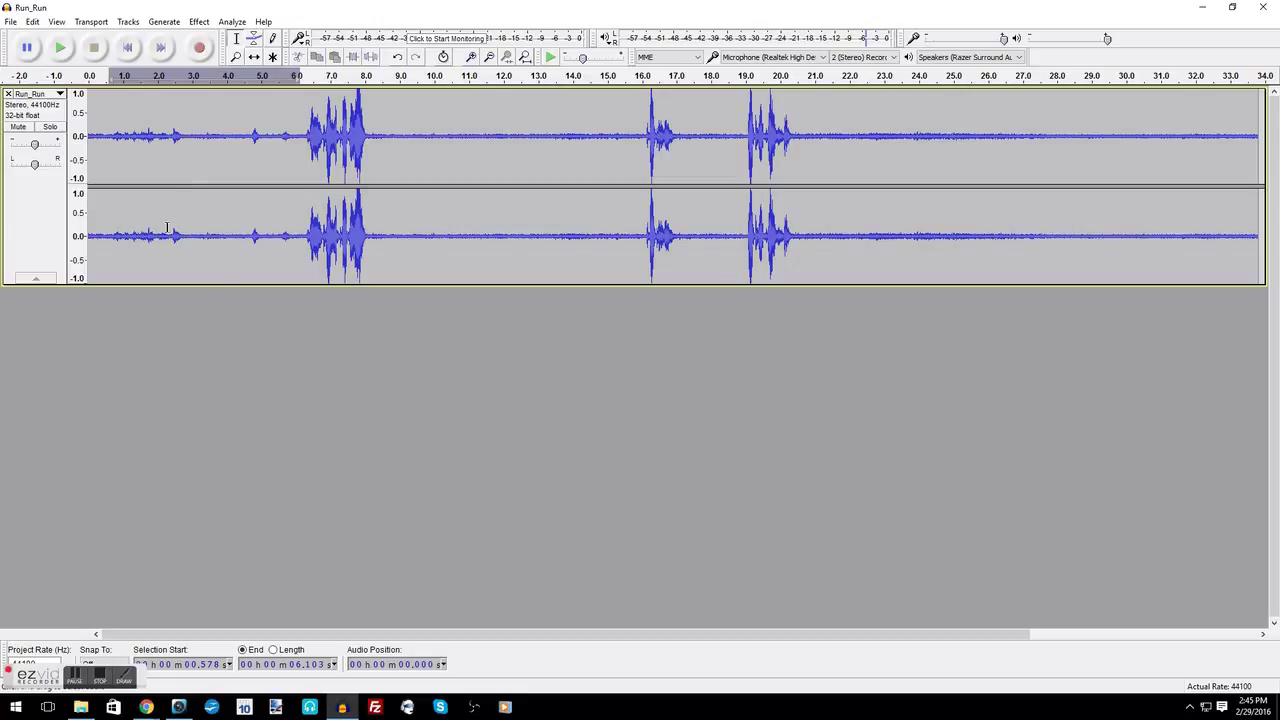
pyautogui.moveTo(112, 134); pyautogui.dragTo(291, 133)
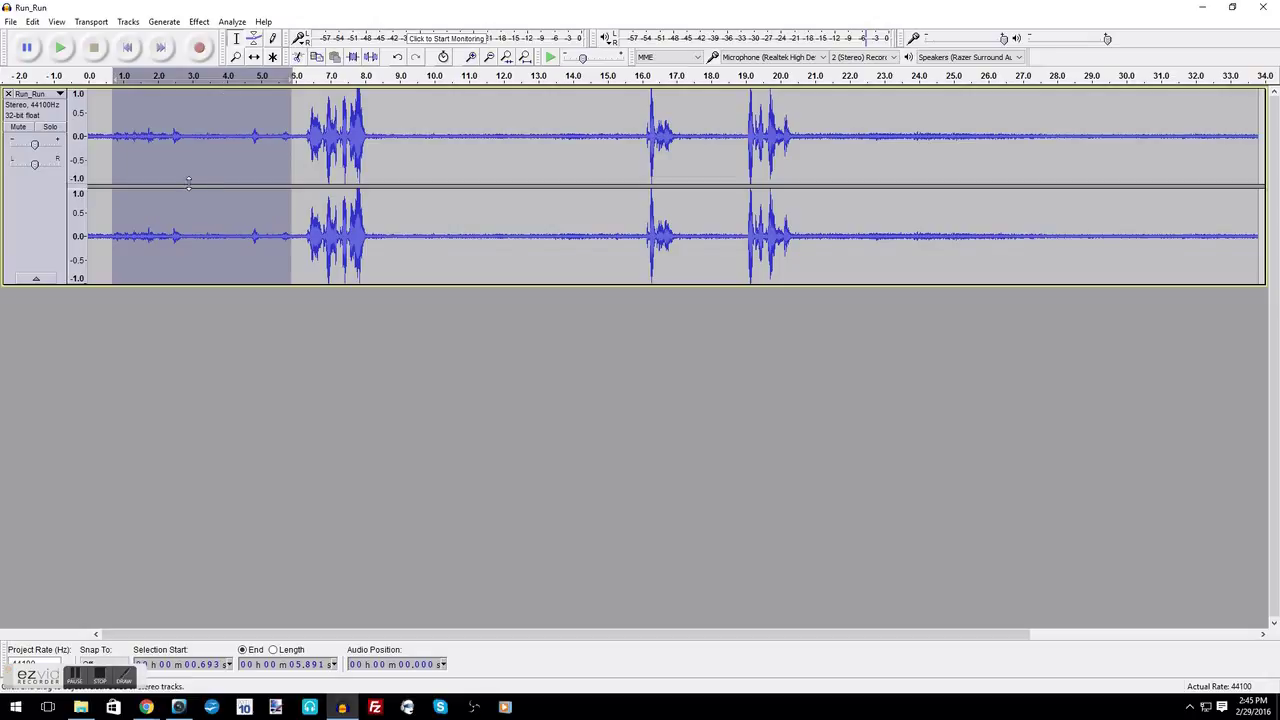
pyautogui.click(166, 313)
pyautogui.moveTo(112, 140); pyautogui.dragTo(300, 140)
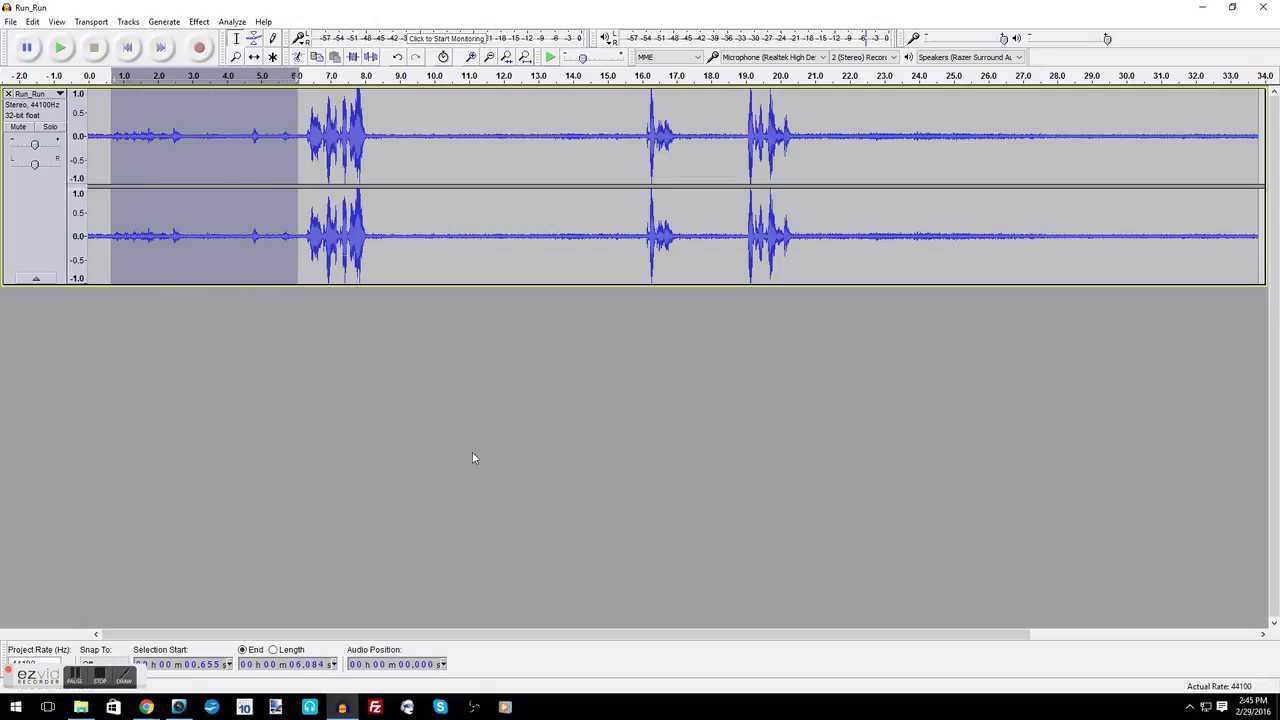
pyautogui.click(61, 50)
pyautogui.click(10, 21)
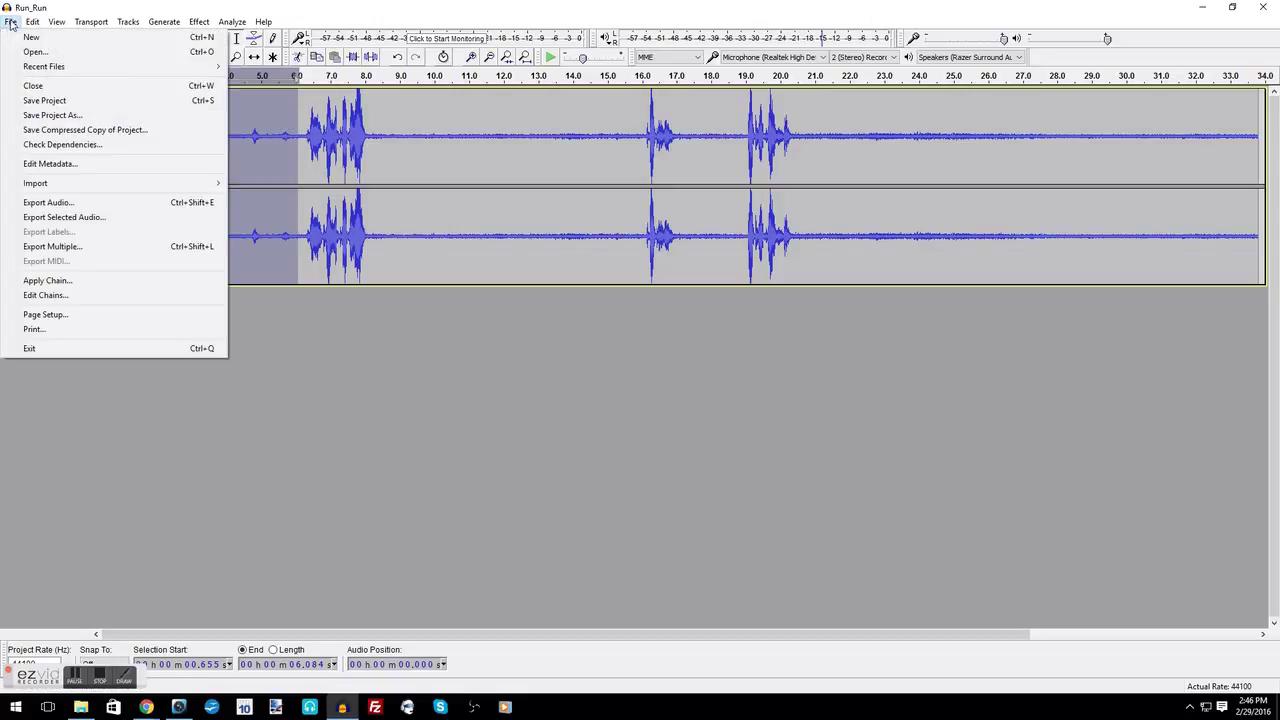
# - Export the selected audio as Audacity_Training.mp3 in MP3 format, replacing the existing file
pyautogui.click(45, 222)
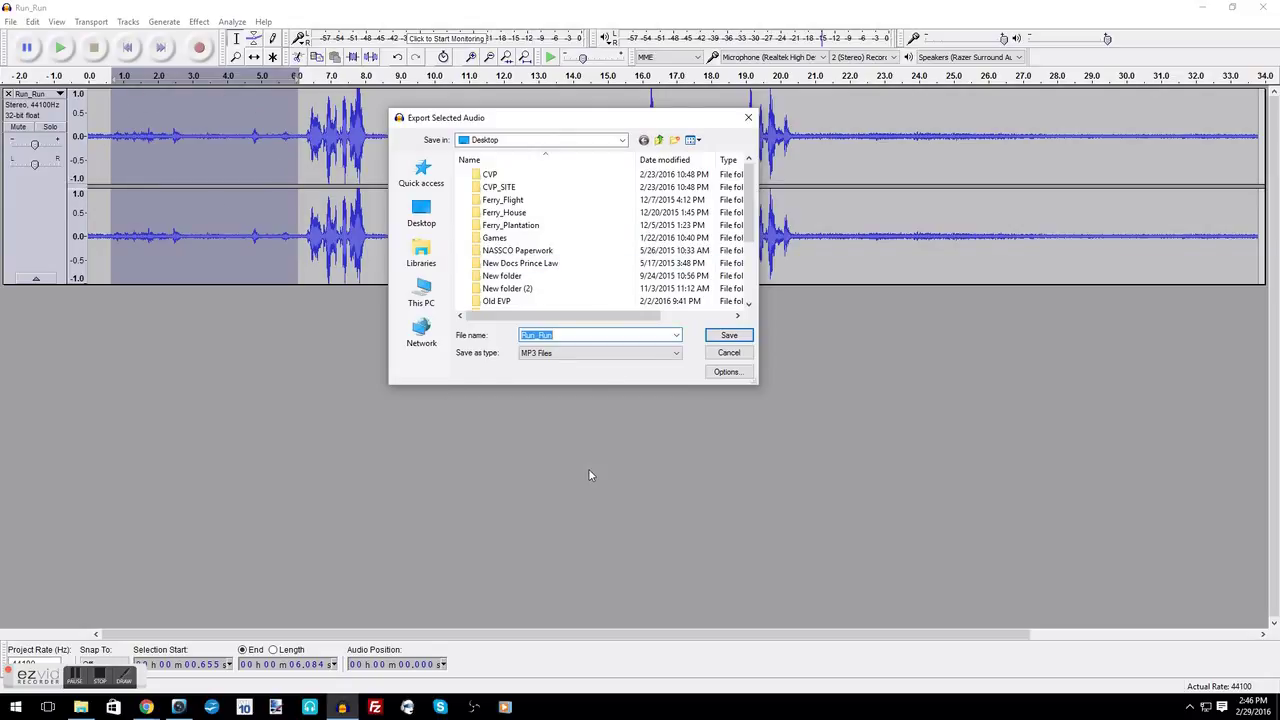
pyautogui.write('Au')
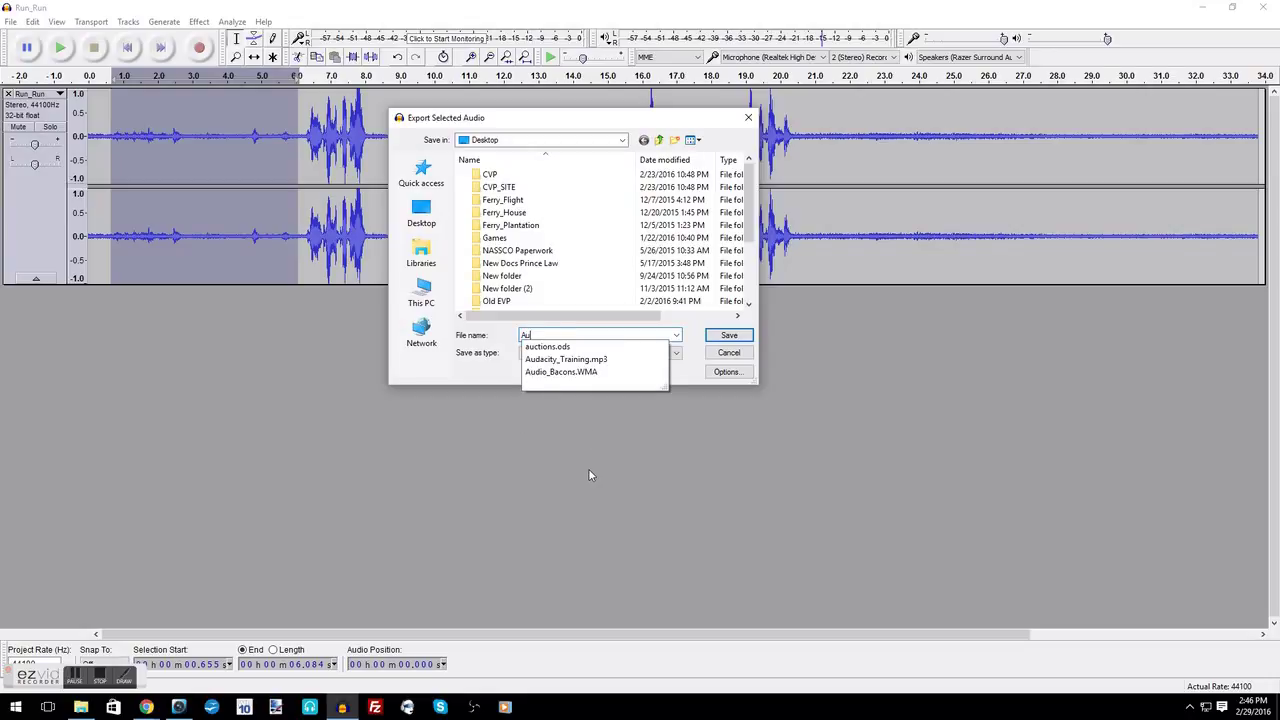
pyautogui.click(603, 362)
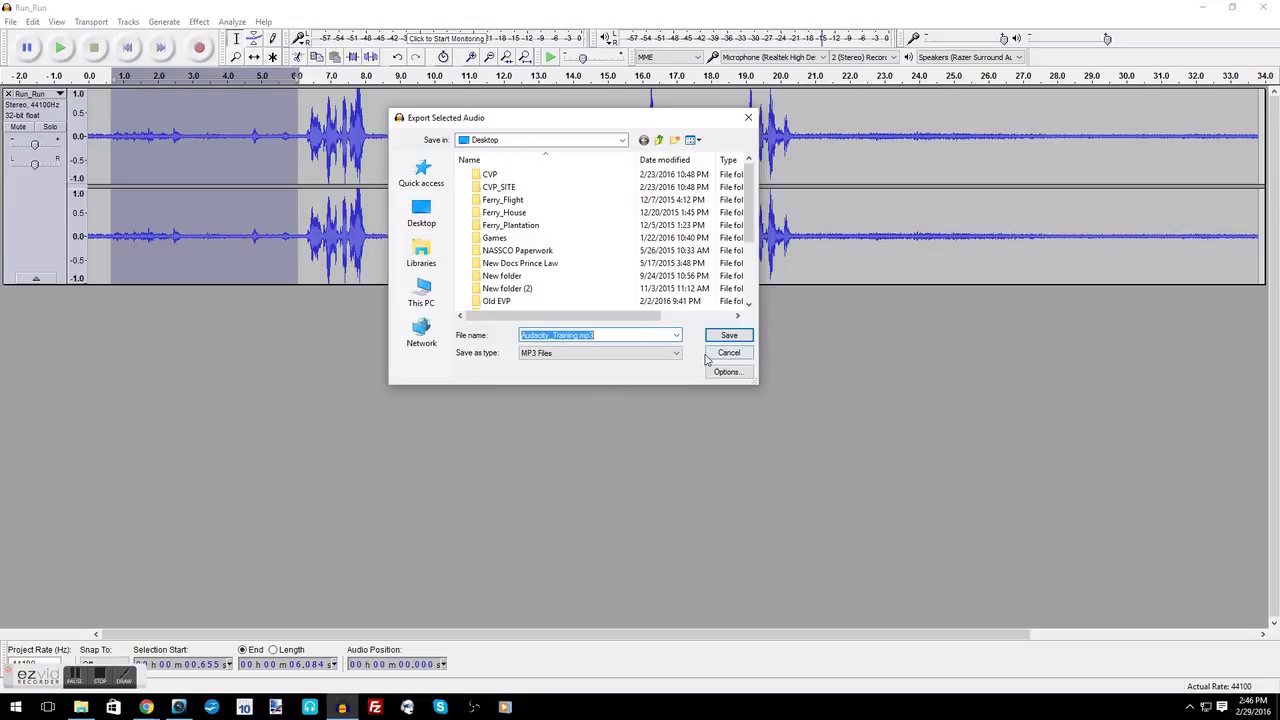
pyautogui.click(535, 356)
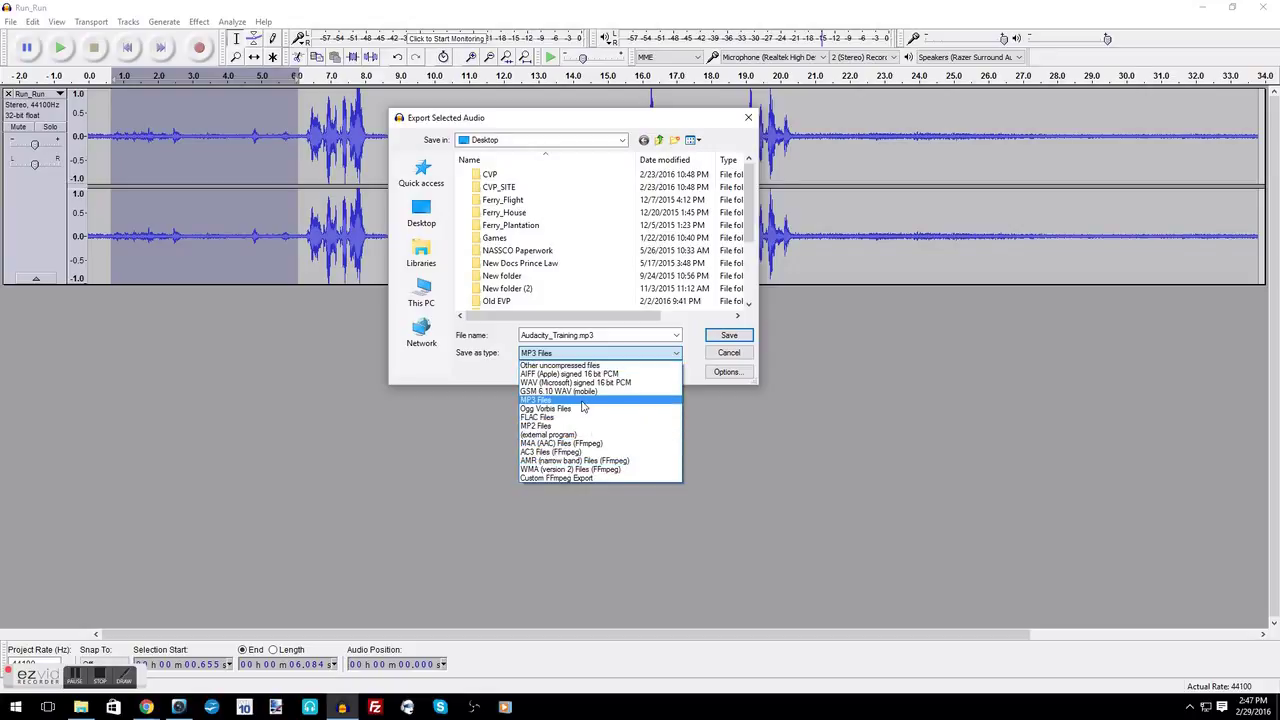
pyautogui.click(881, 486)
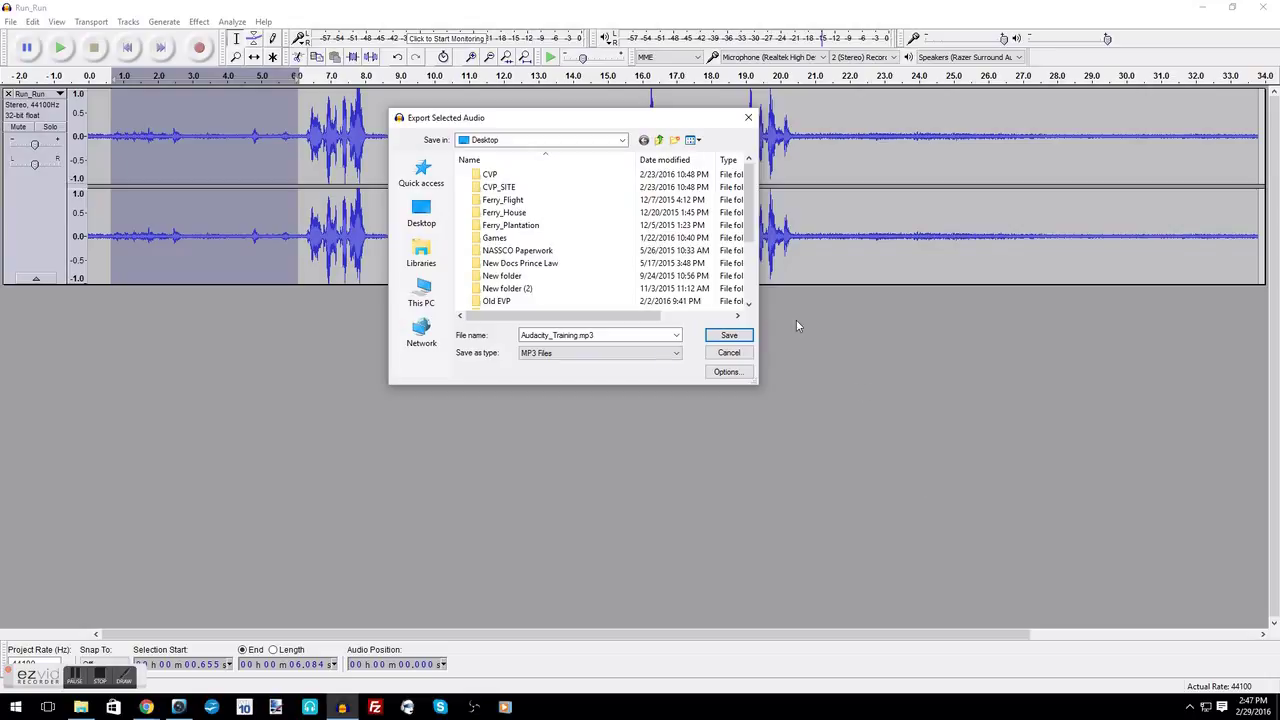
pyautogui.click(745, 336)
# - Finish the export with metadata unchanged and open Audacity_Training.mp3 from the Desktop
pyautogui.click(668, 396)
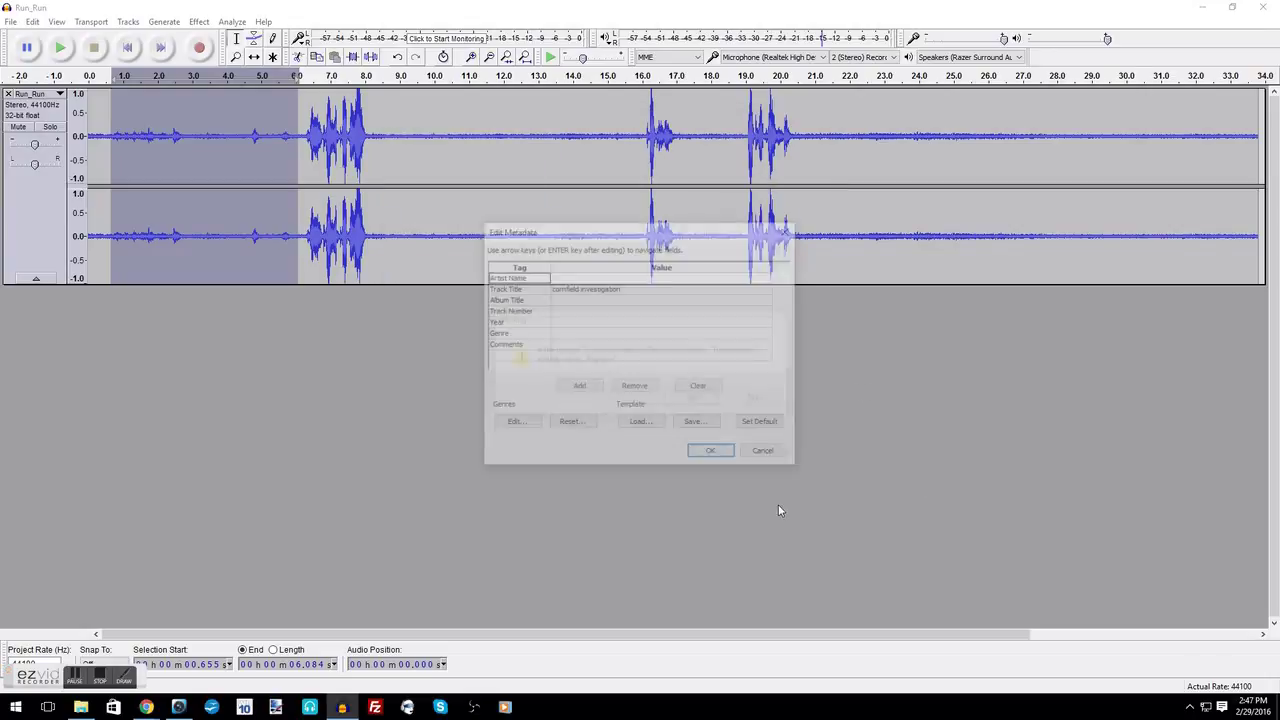
pyautogui.click(721, 451)
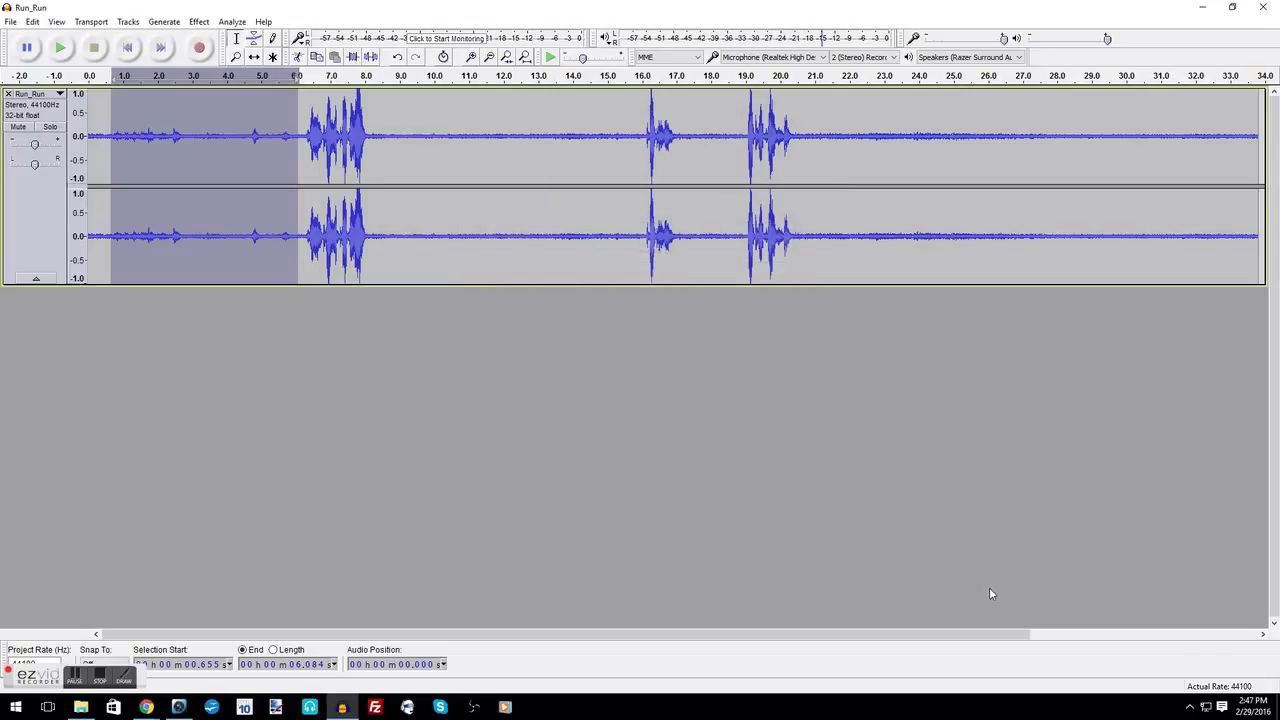
pyautogui.click(12, 22)
pyautogui.click(30, 52)
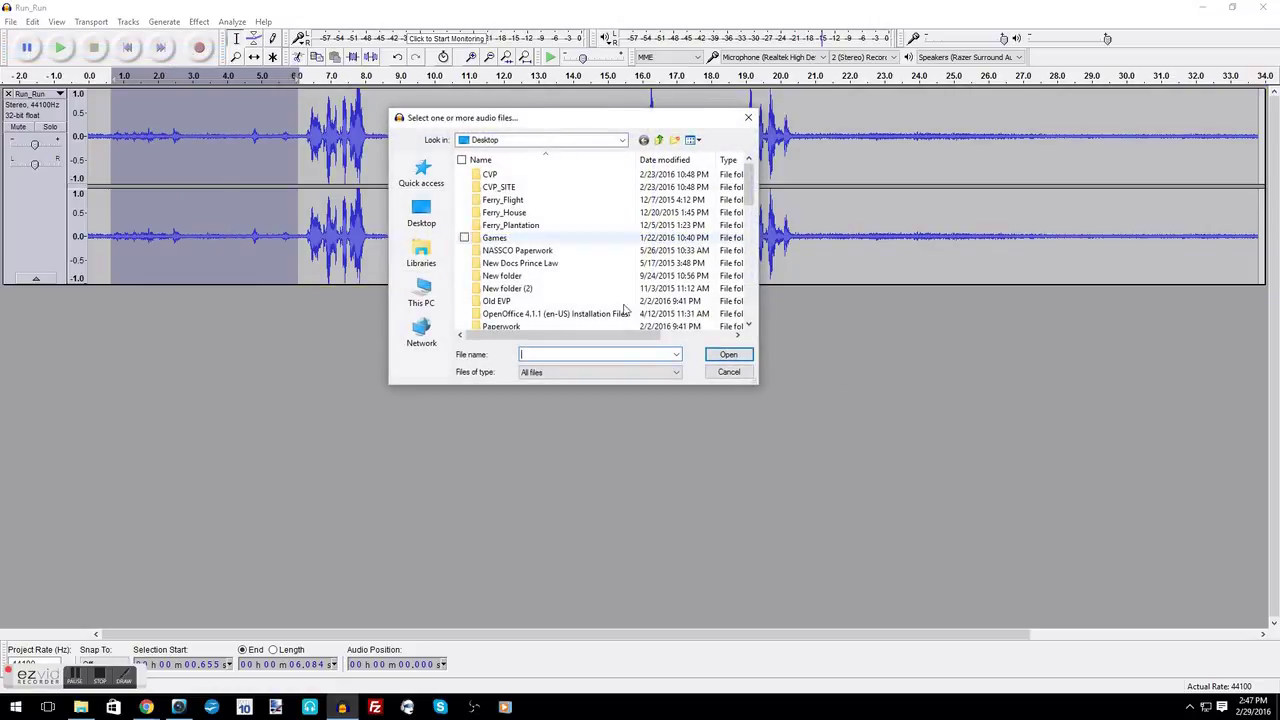
pyautogui.scroll(-8, 592, 289)
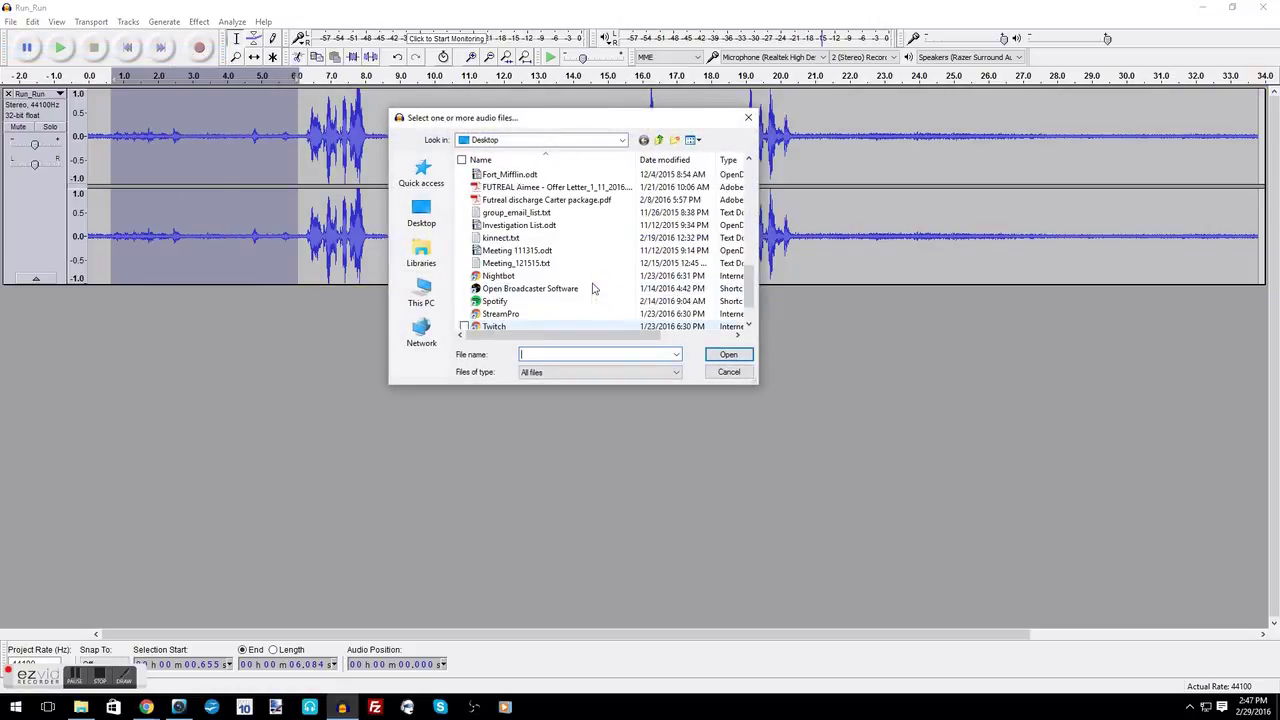
pyautogui.scroll(1, 590, 289)
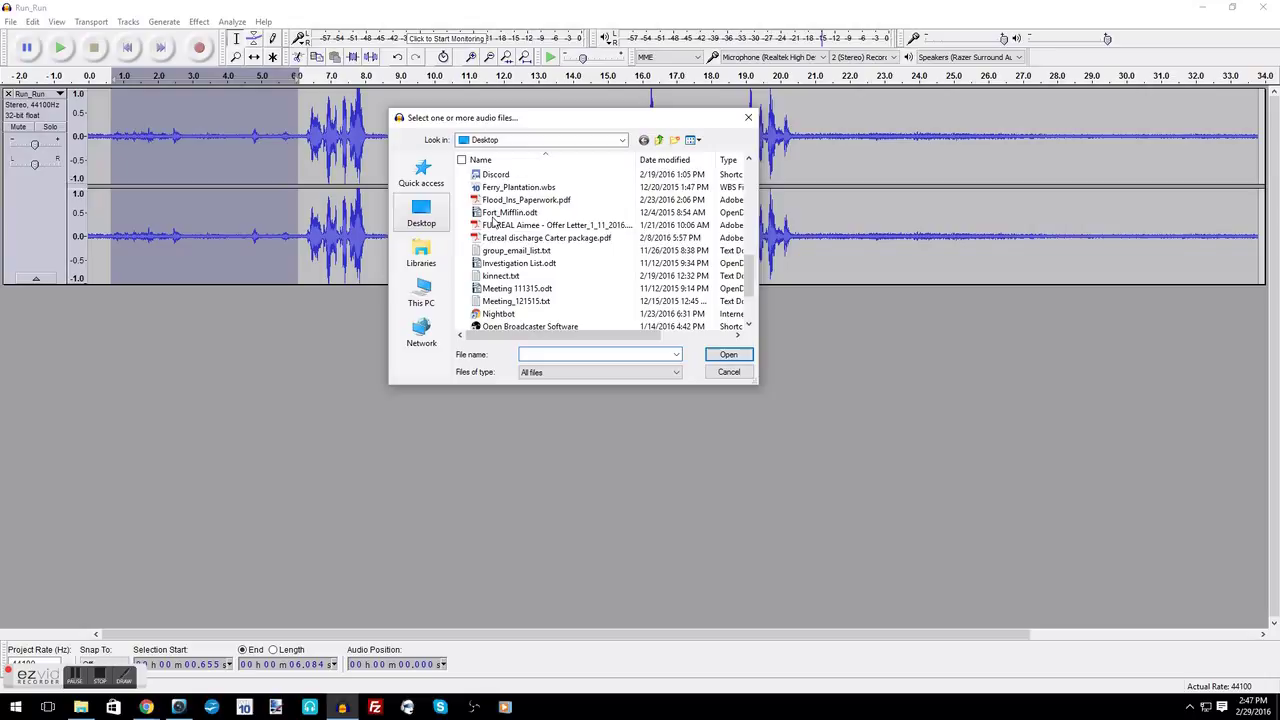
pyautogui.scroll(1, 575, 289)
pyautogui.scroll(2, 575, 289)
pyautogui.doubleClick(520, 200)
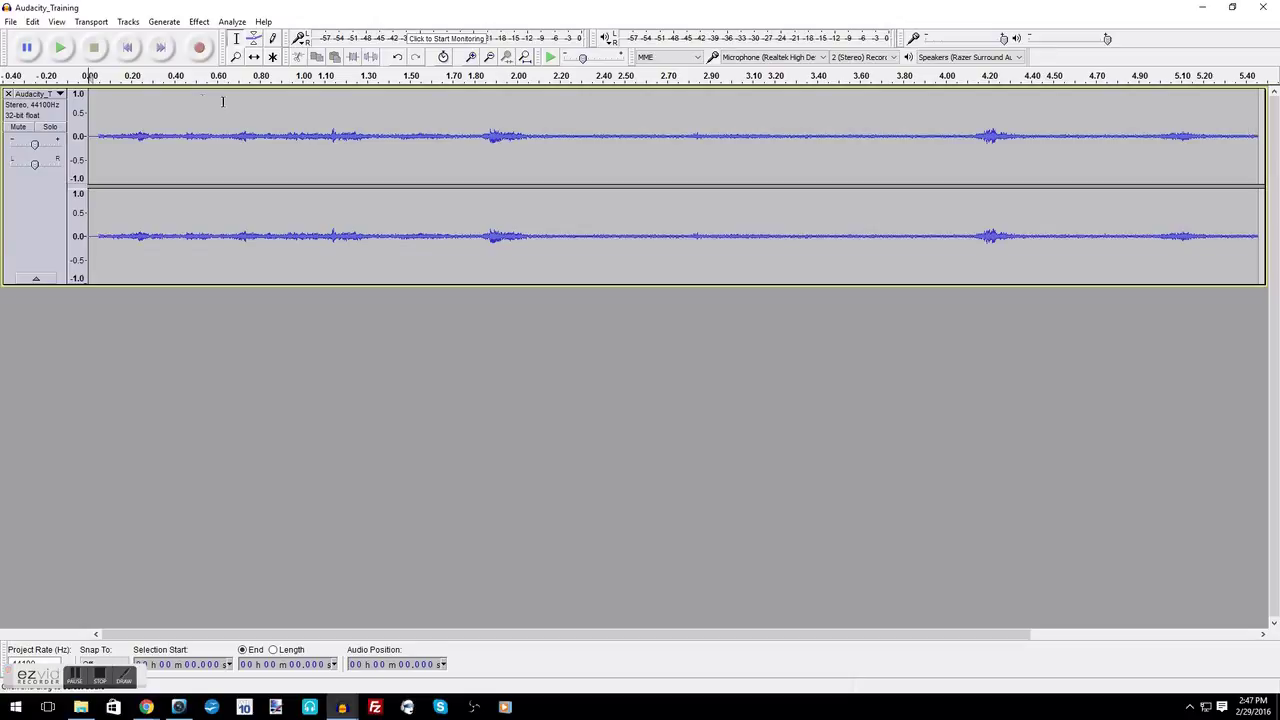
# - Play back the Audacity_Training clip
pyautogui.click(66, 47)
pyautogui.click(197, 22)
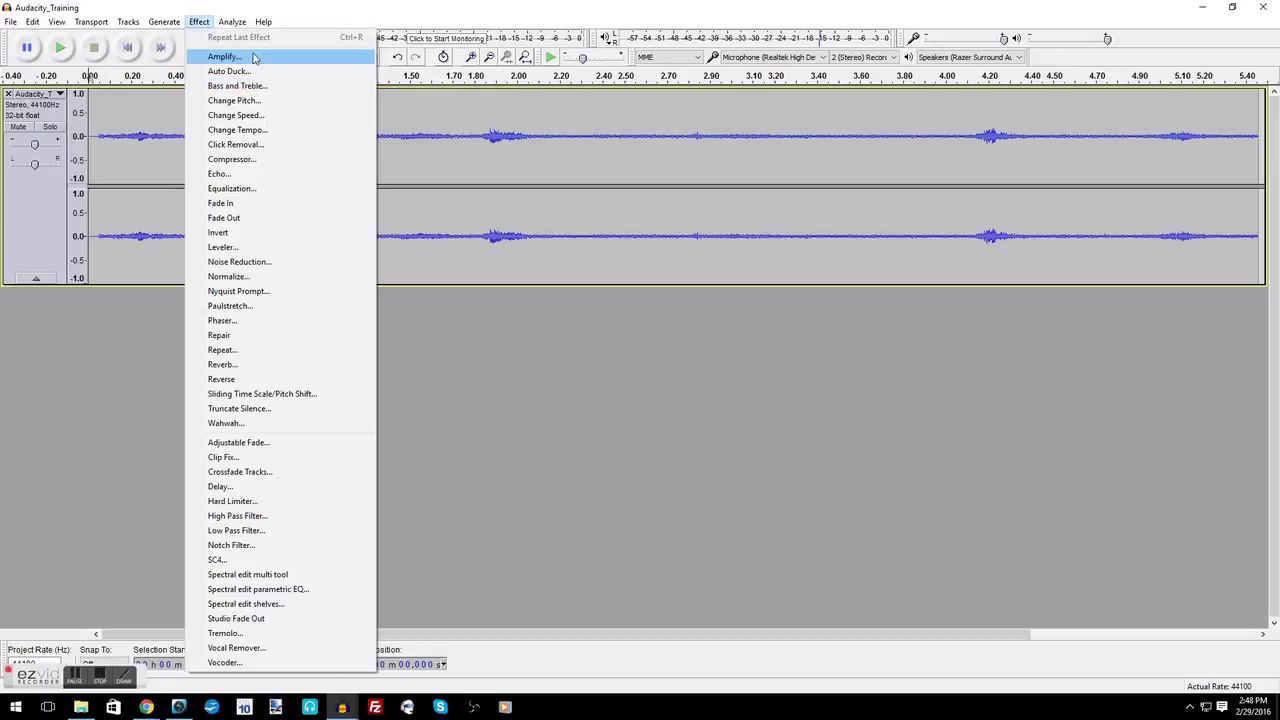
# - Apply Amplify with 5 dB to the Audacity_Training clip and play it back
pyautogui.click(254, 58)
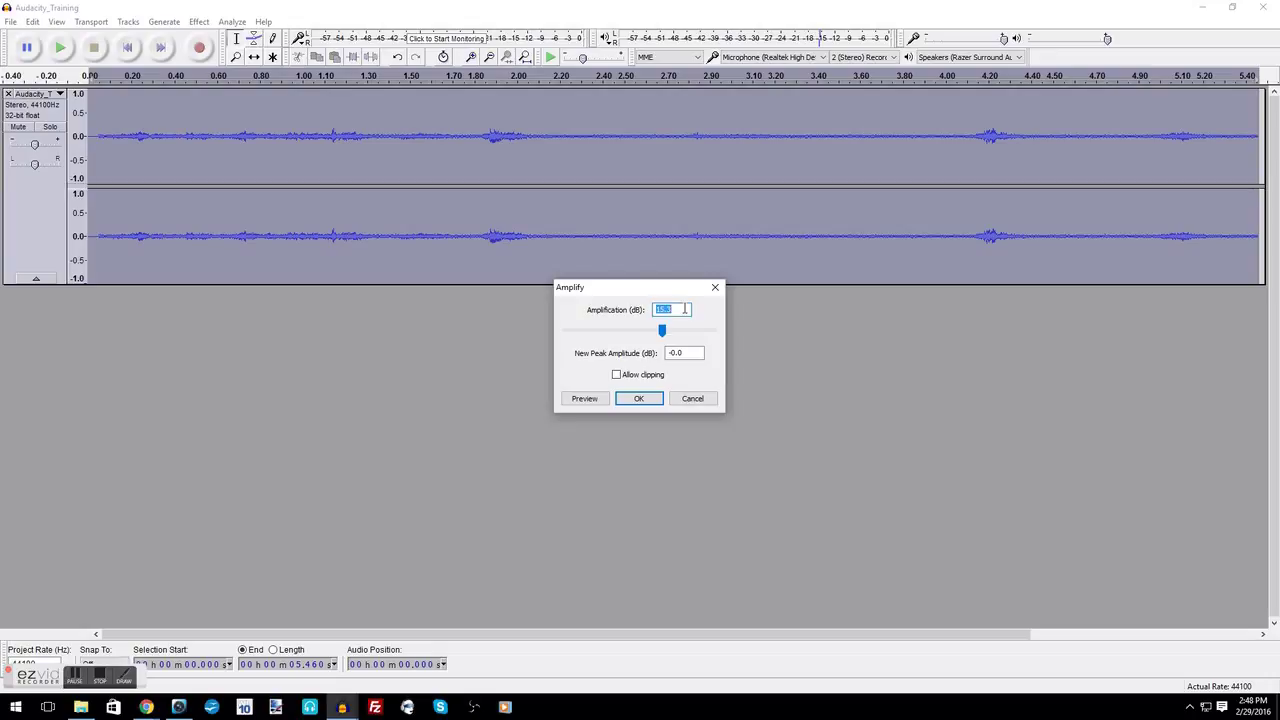
pyautogui.write('5')
pyautogui.click(638, 399)
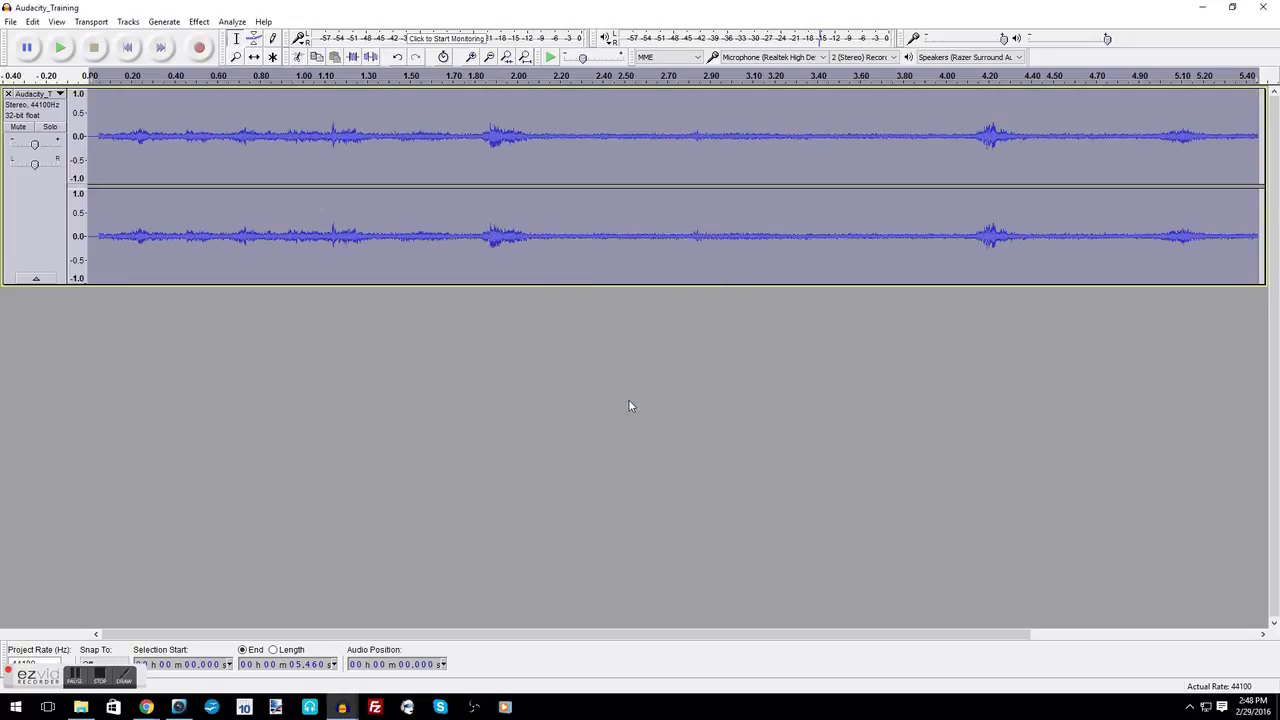
pyautogui.click(61, 50)
pyautogui.click(199, 21)
pyautogui.click(824, 462)
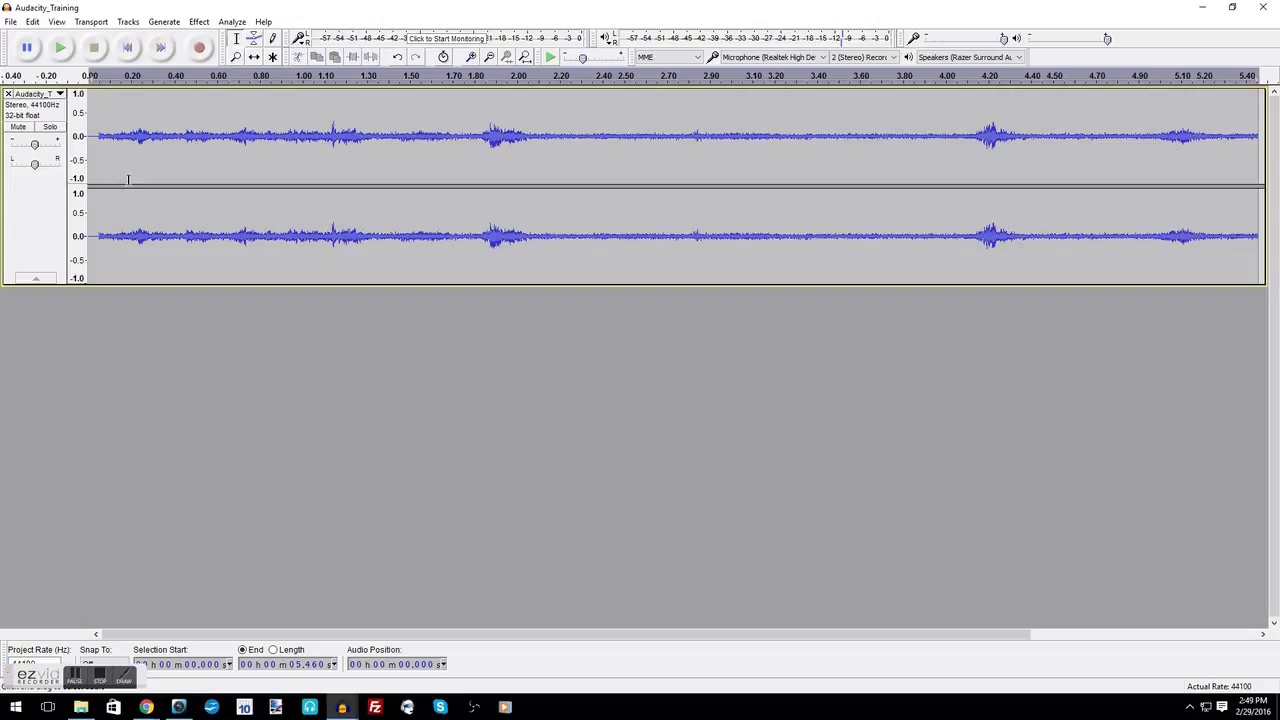
# - Close Audacity_Training unsaved, reselect roughly 0.6–6 seconds of Run_Run, and cancel Export Selected Audio
pyautogui.click(1261, 7)
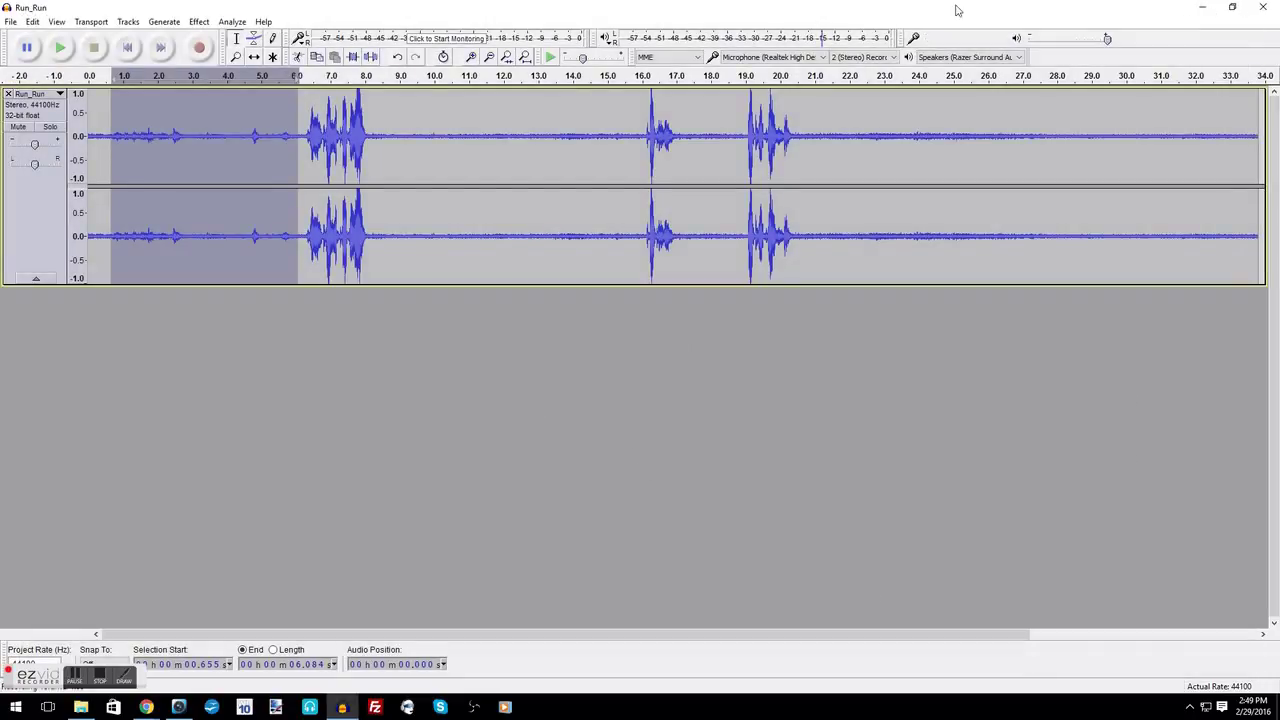
pyautogui.click(187, 530)
pyautogui.moveTo(110, 137); pyautogui.dragTo(296, 140)
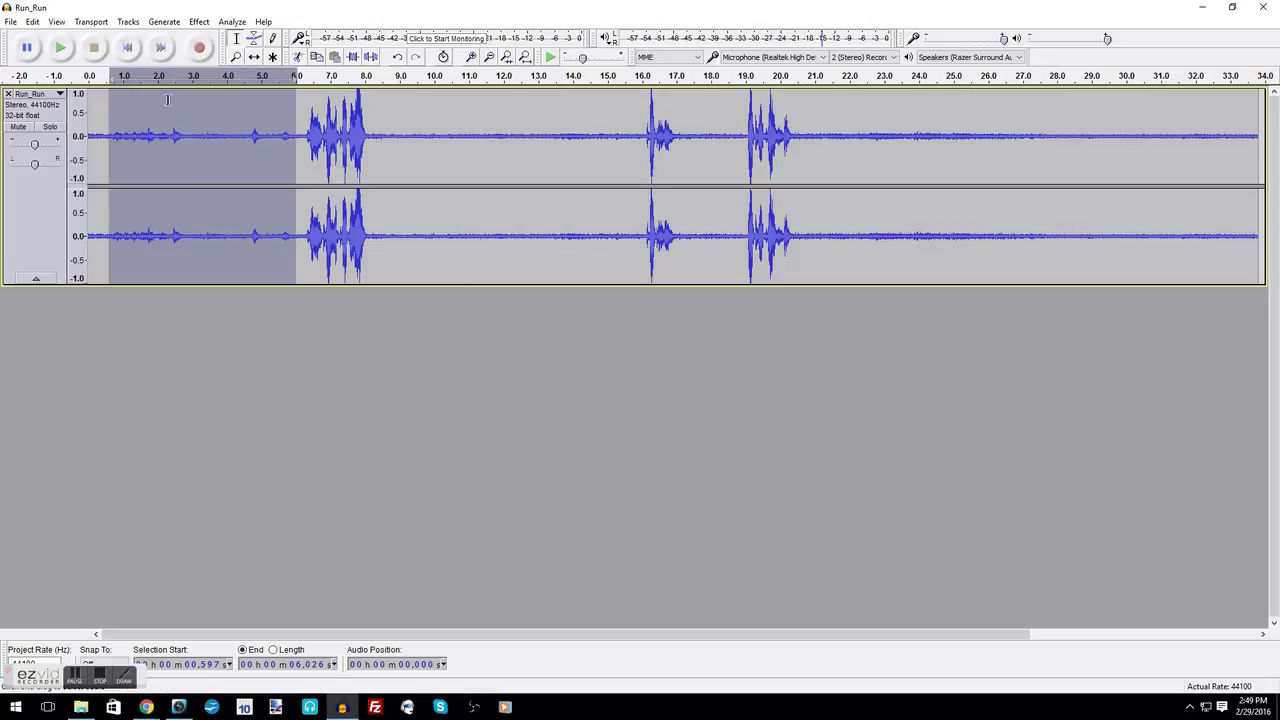
pyautogui.click(10, 21)
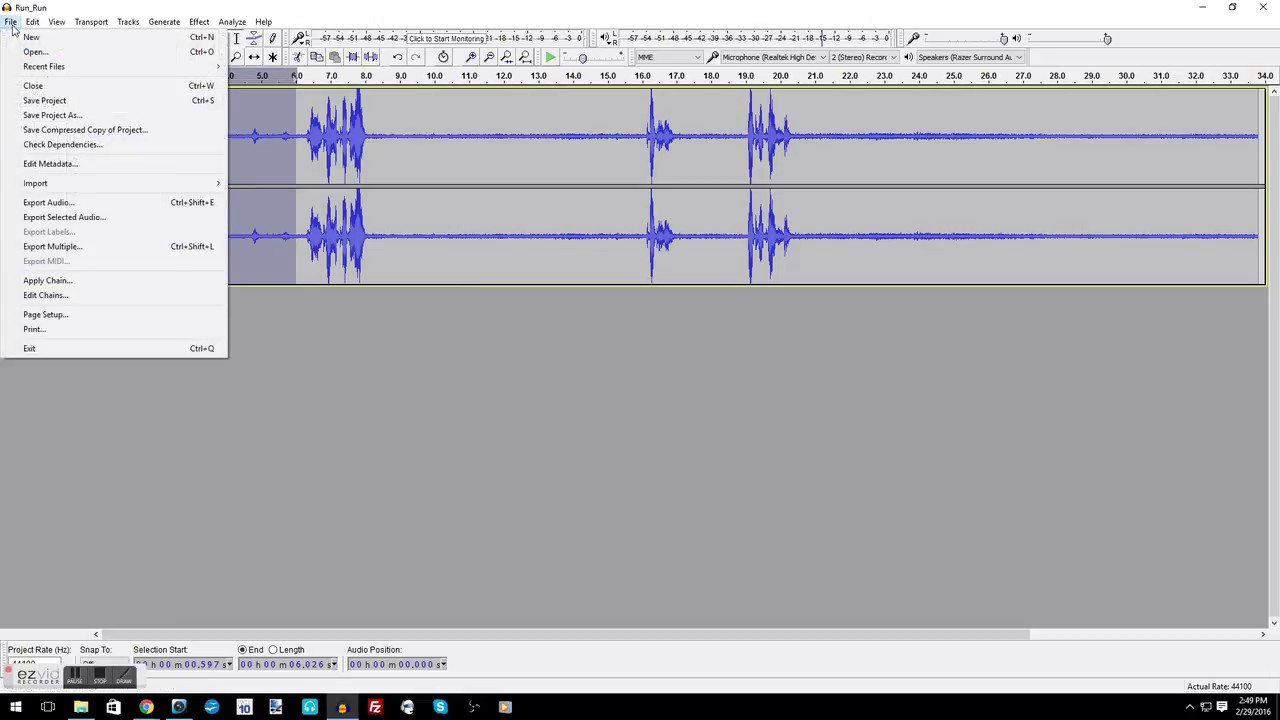
pyautogui.click(55, 217)
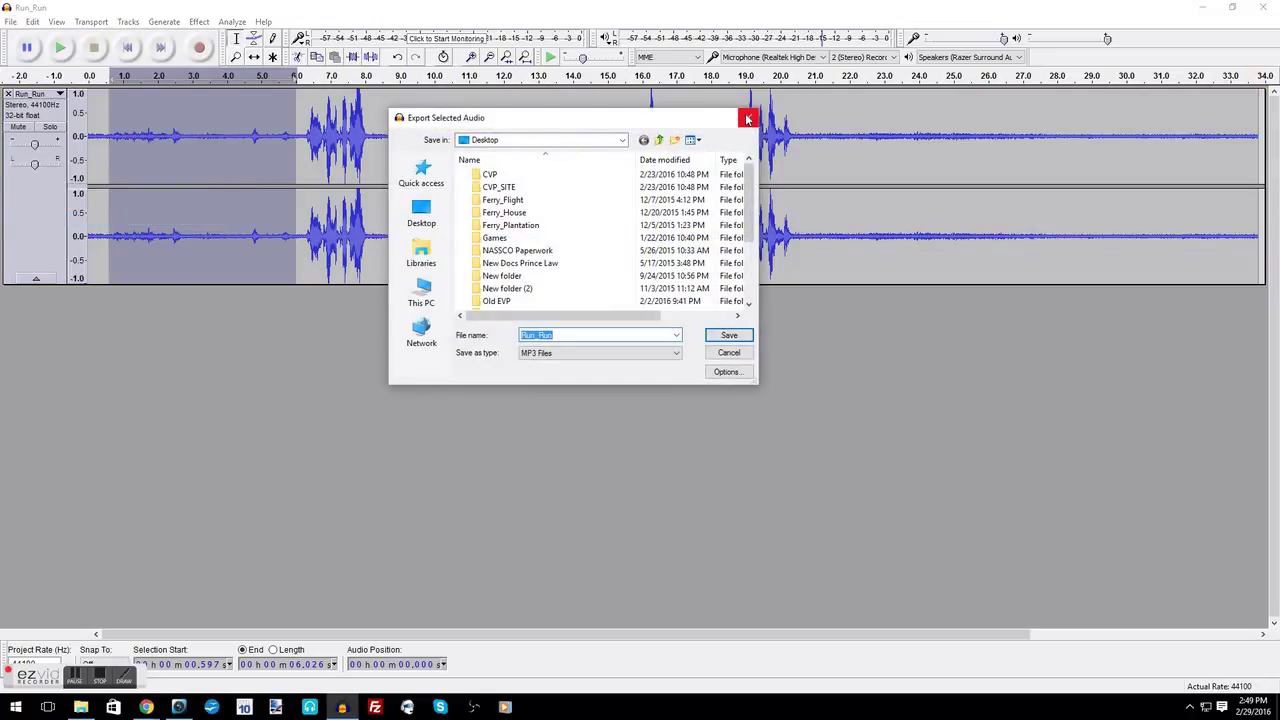
pyautogui.click(748, 119)
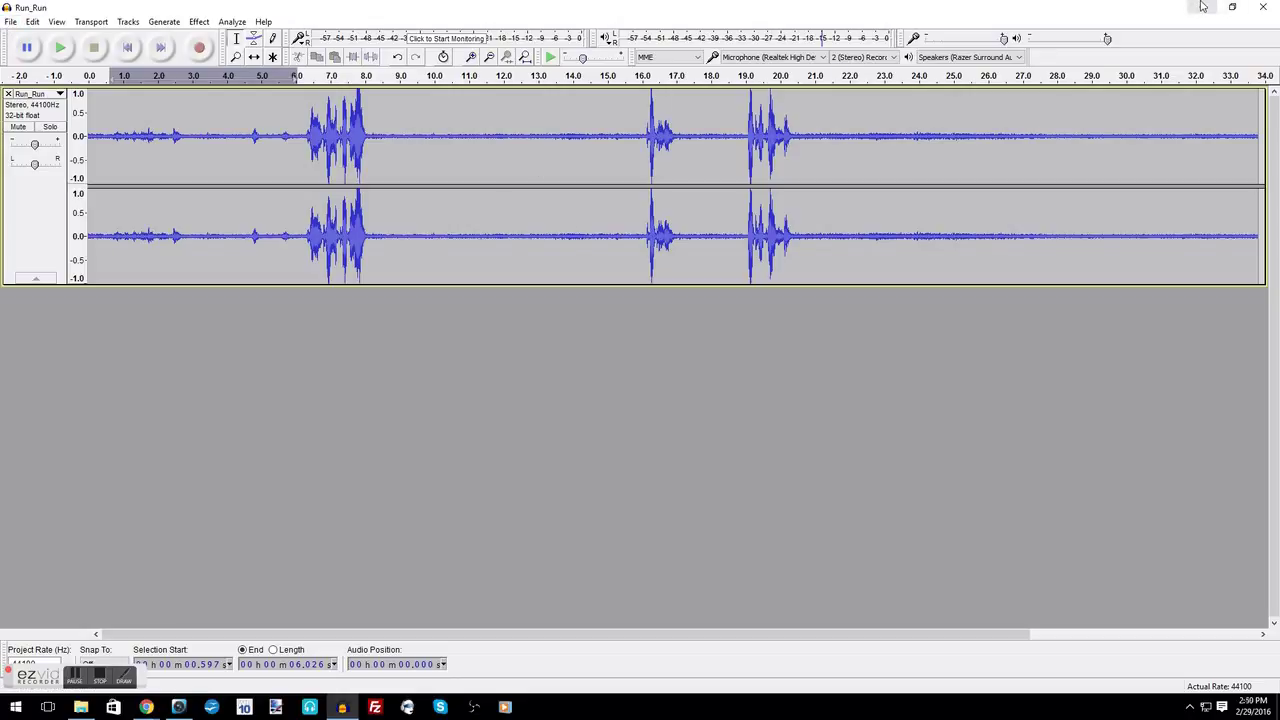
# - Switch back to the Chrome window showing the Audacity Windows download page
pyautogui.click(146, 707)
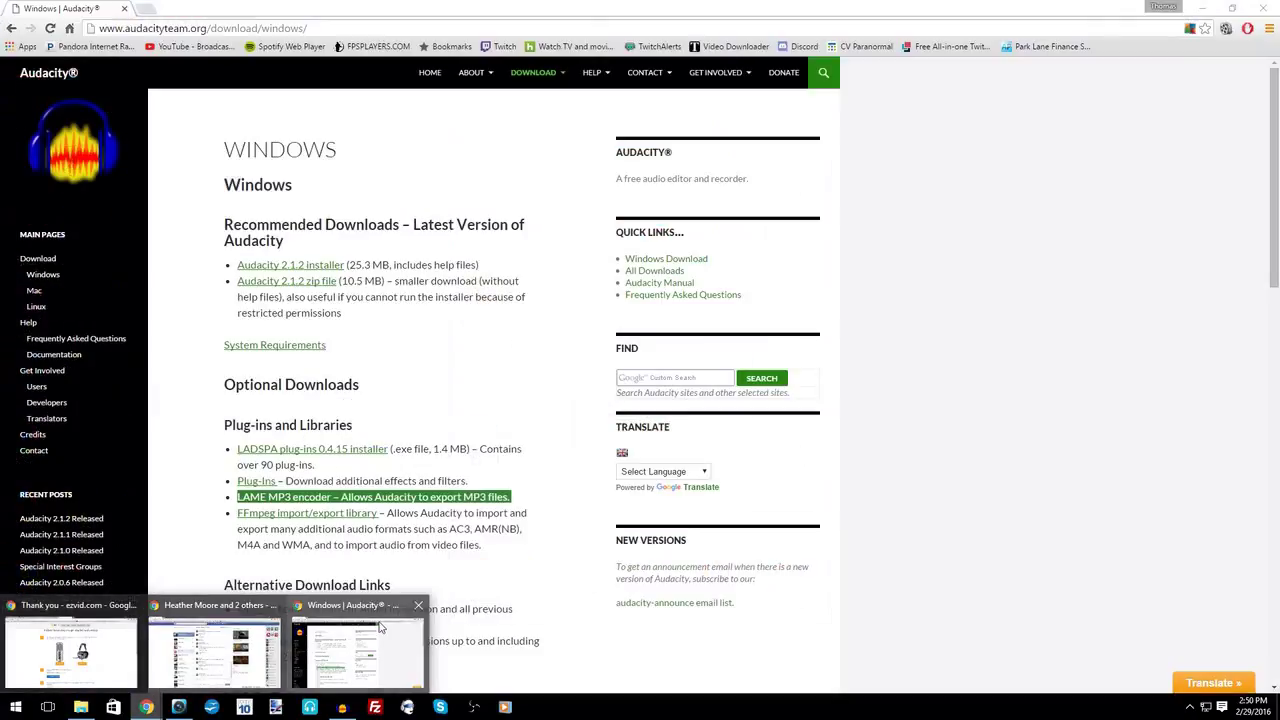
pyautogui.click(360, 655)
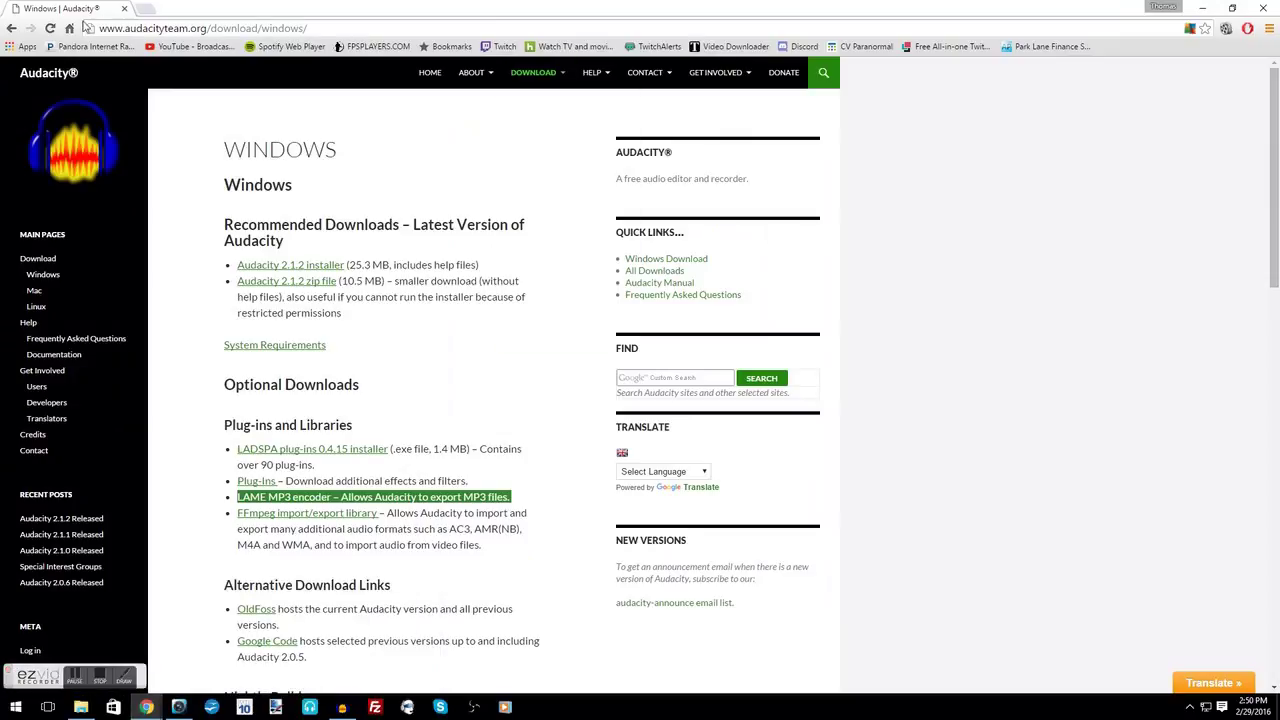